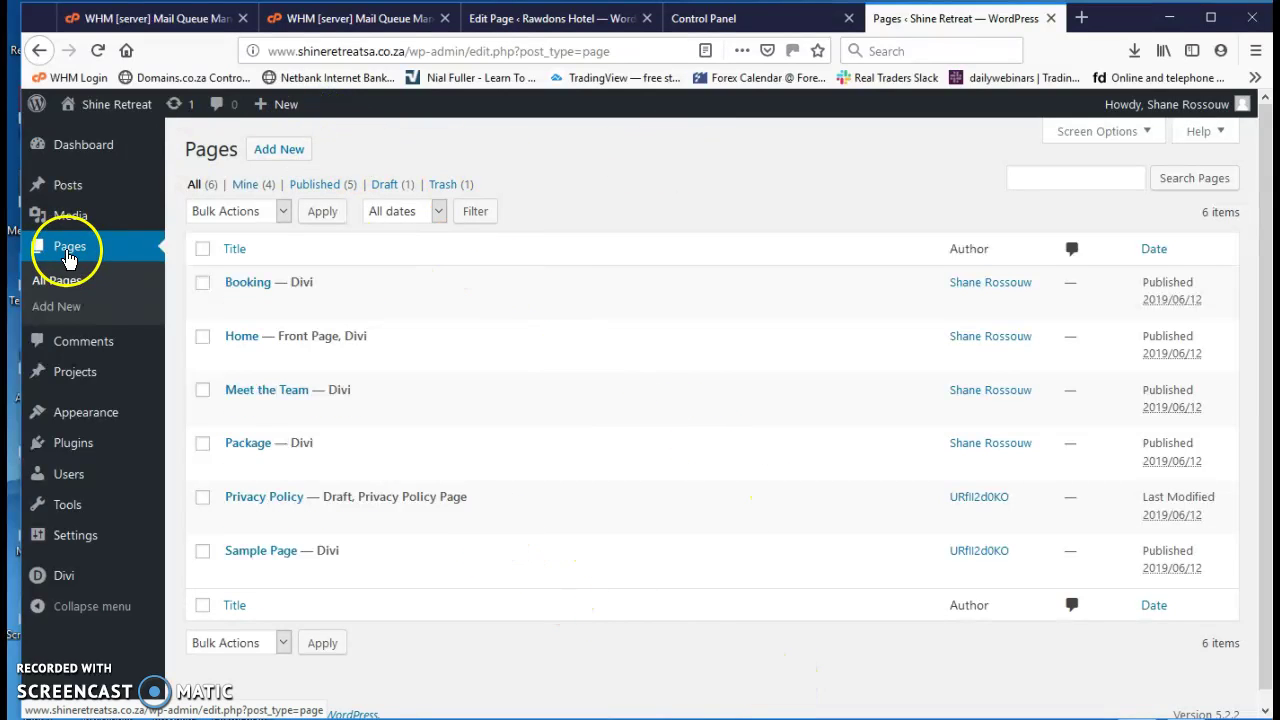
Step: Open the 'Meet the Team' page from the Pages list for editing in Divi
click(68, 258)
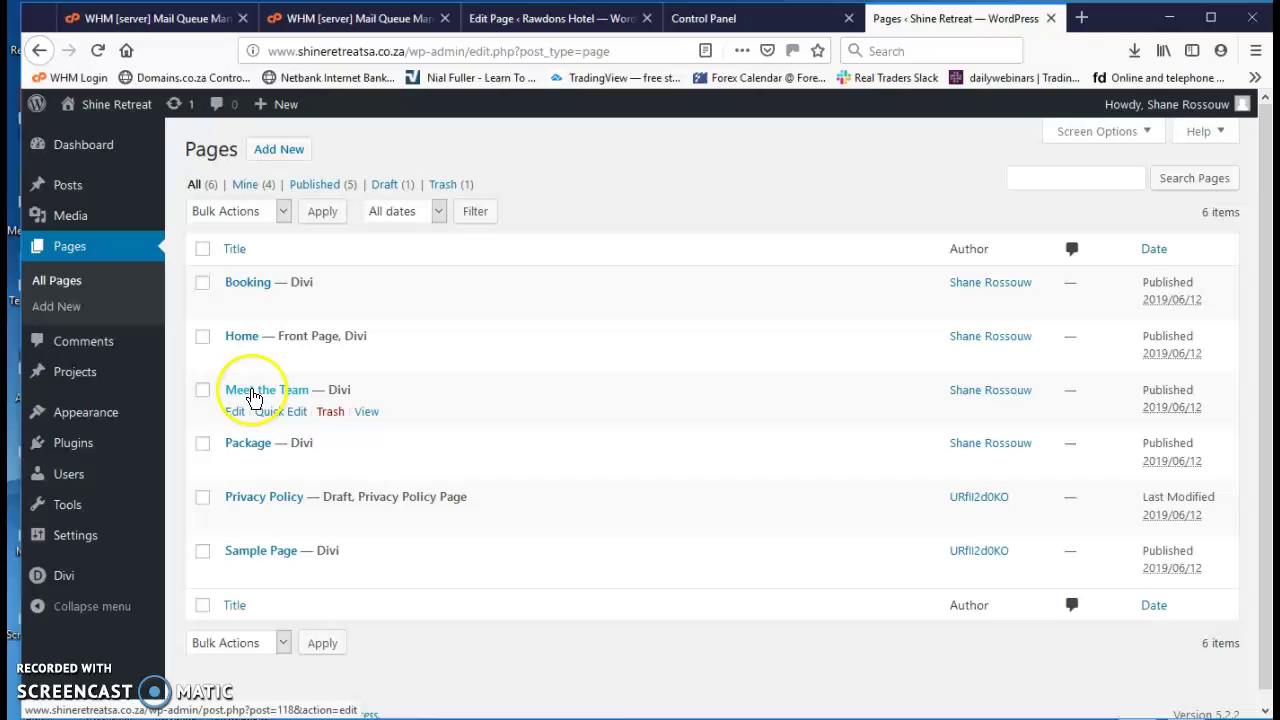
click(252, 392)
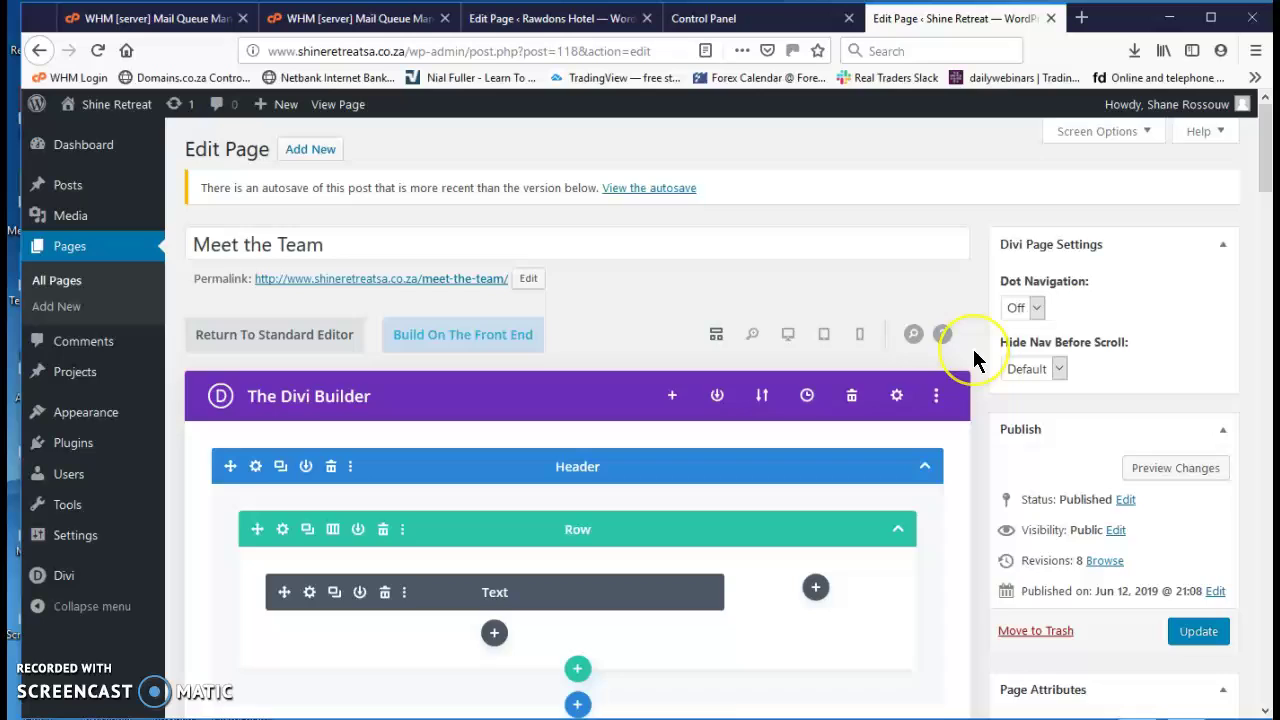
Step: Scroll through the Header and Services sections to the team-member image and text rows
scroll(975, 360, down, 4)
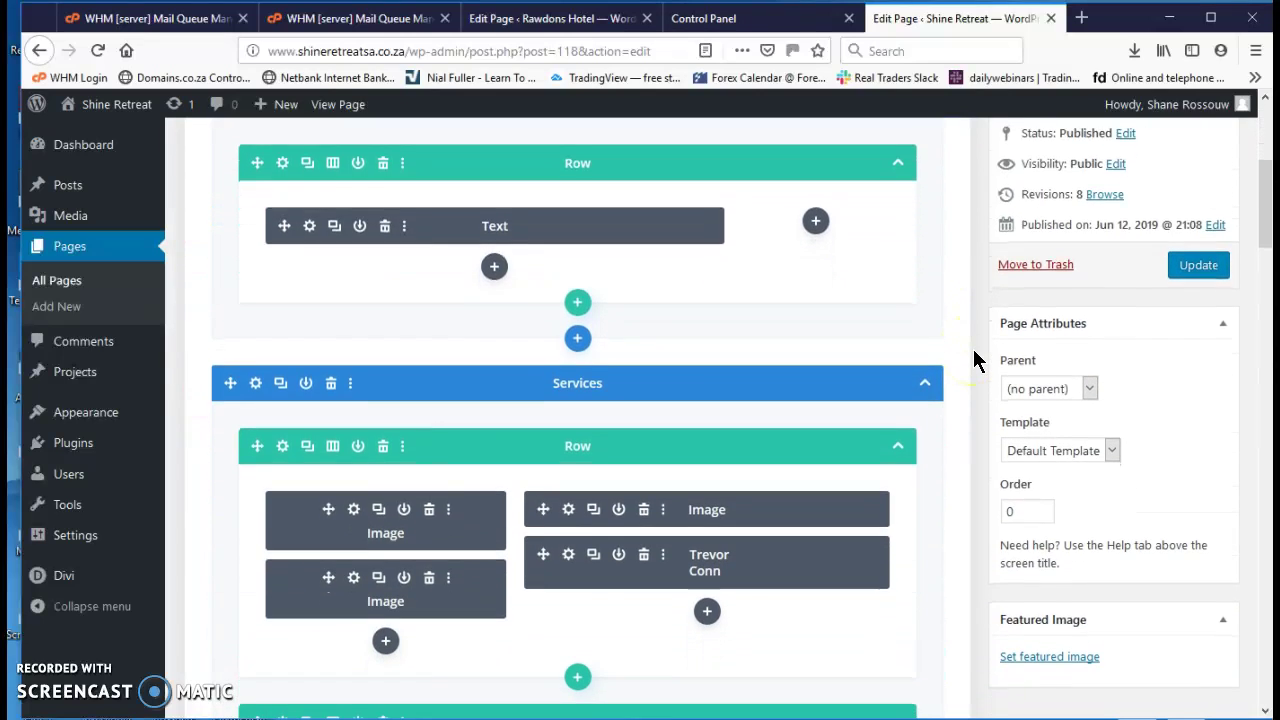
scroll(974, 357, up, 3)
click(553, 330)
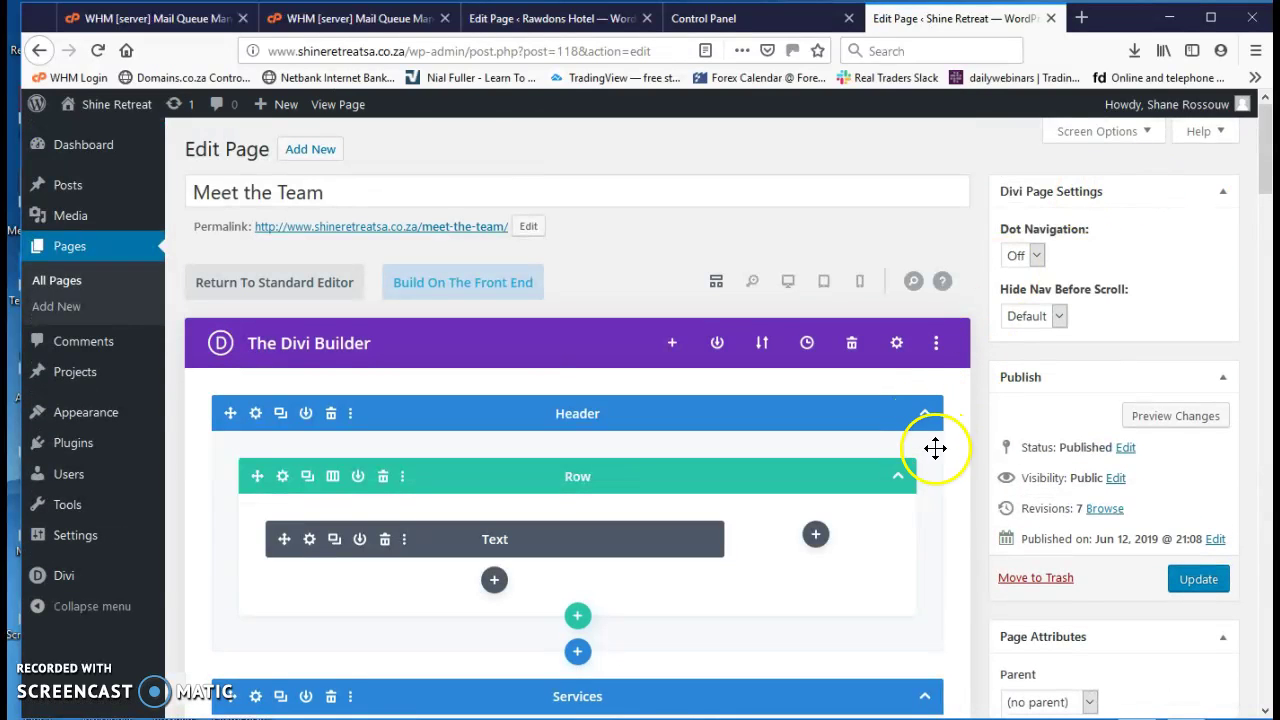
scroll(1006, 486, down, 1)
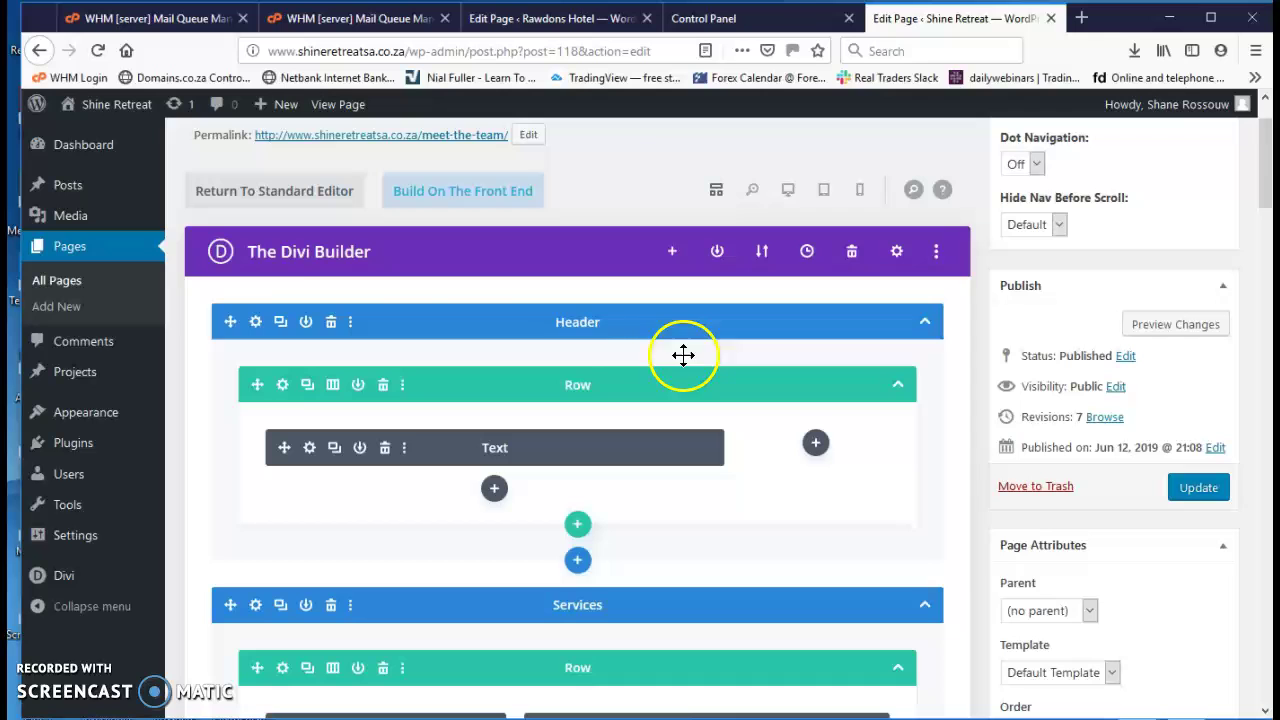
scroll(623, 503, down, 1)
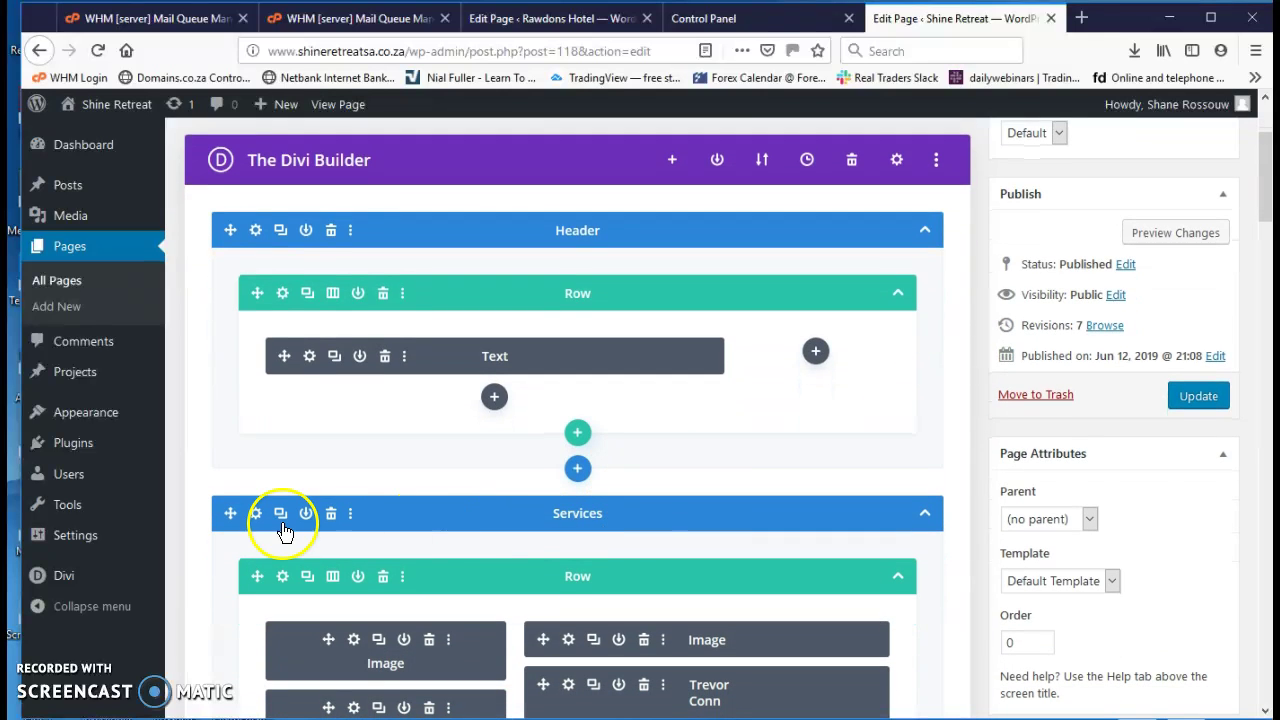
scroll(560, 524, down, 3)
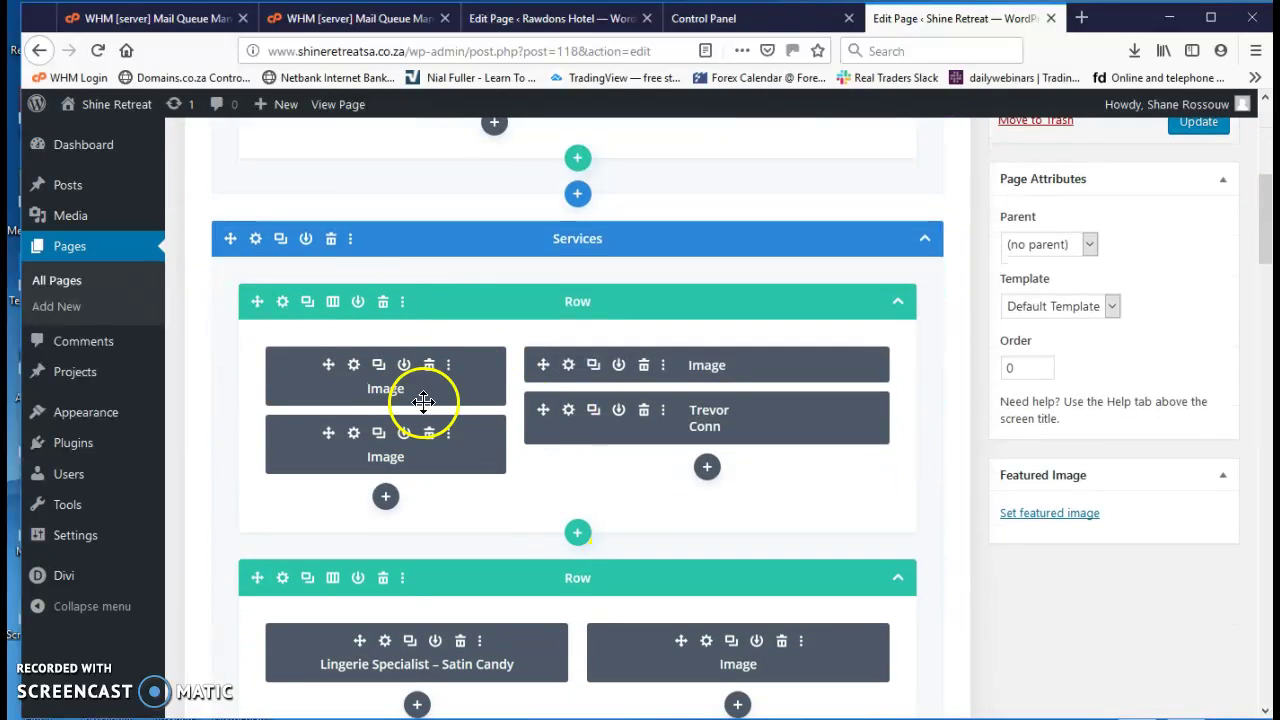
scroll(556, 474, down, 2)
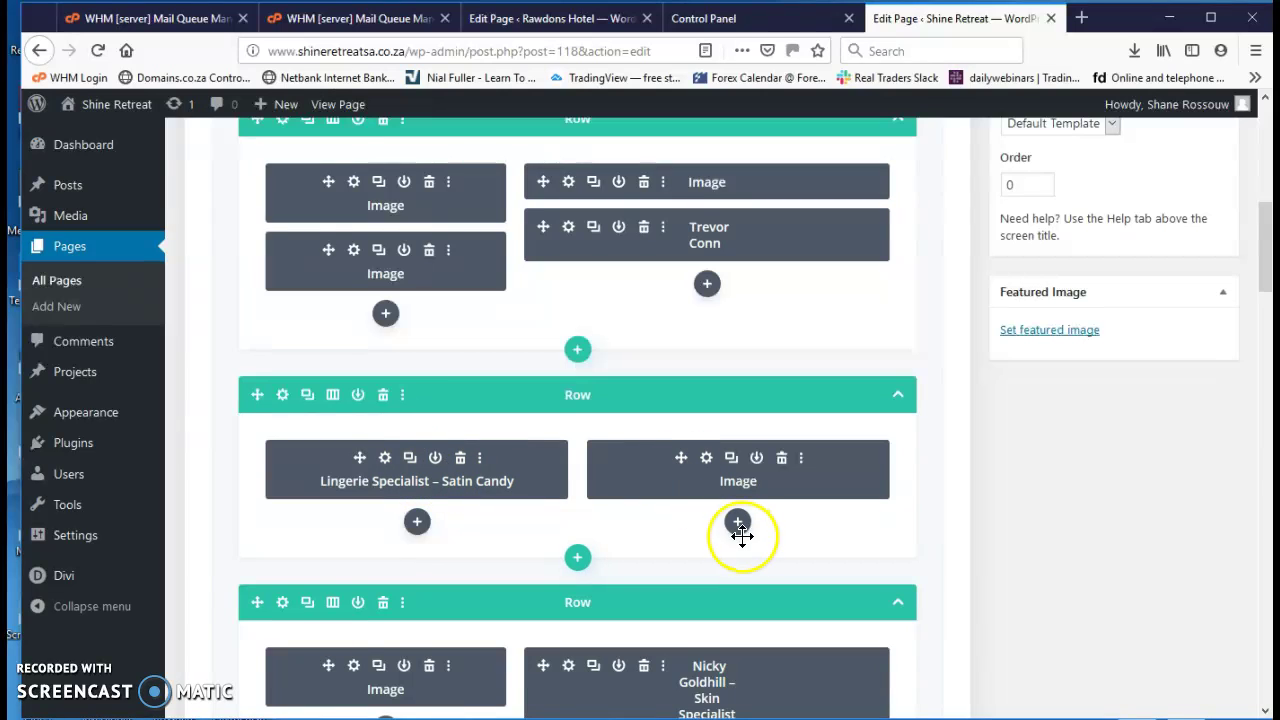
scroll(556, 528, down, 2)
scroll(715, 529, down, 3)
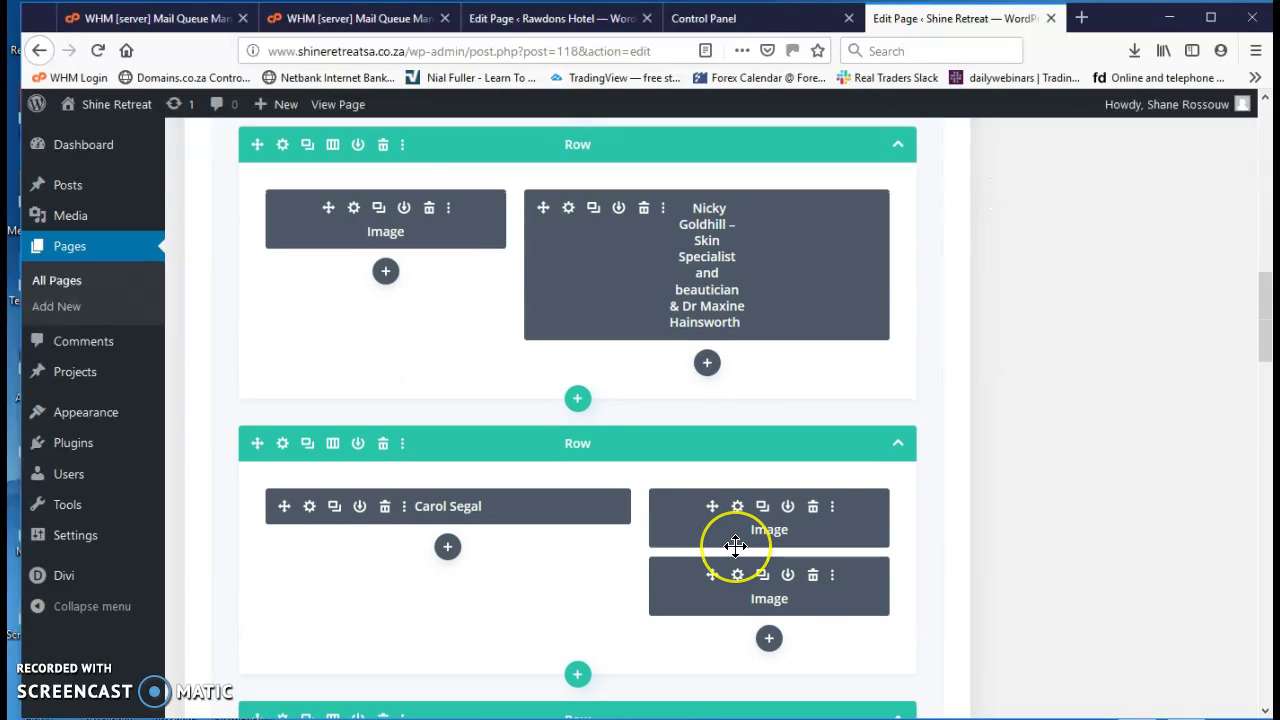
scroll(742, 540, up, 3)
scroll(735, 545, up, 4)
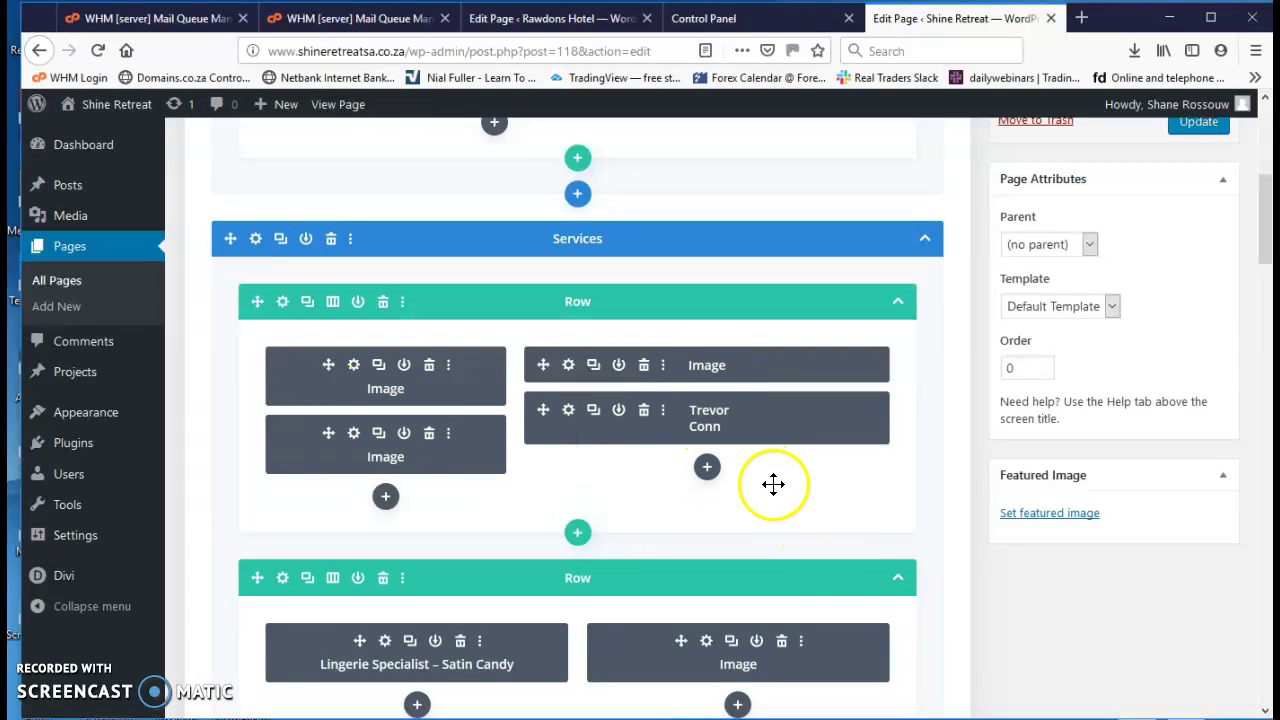
scroll(772, 488, down, 1)
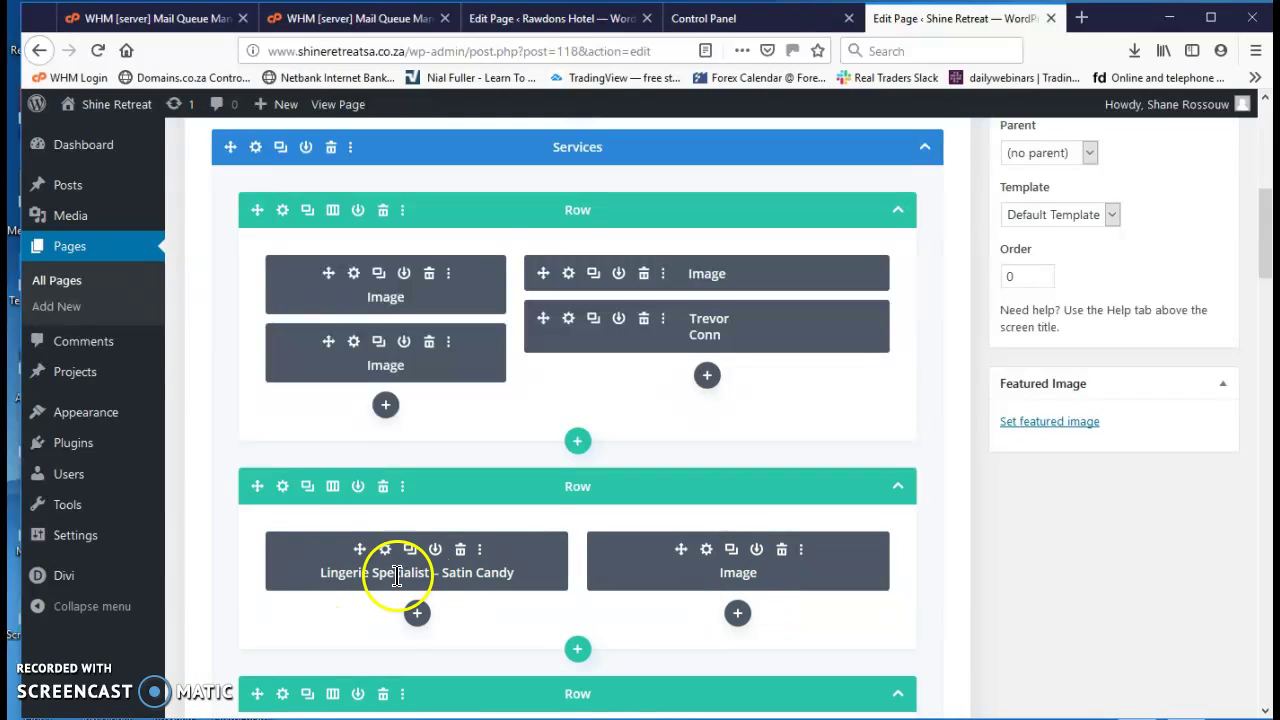
scroll(428, 570, down, 1)
scroll(432, 577, down, 3)
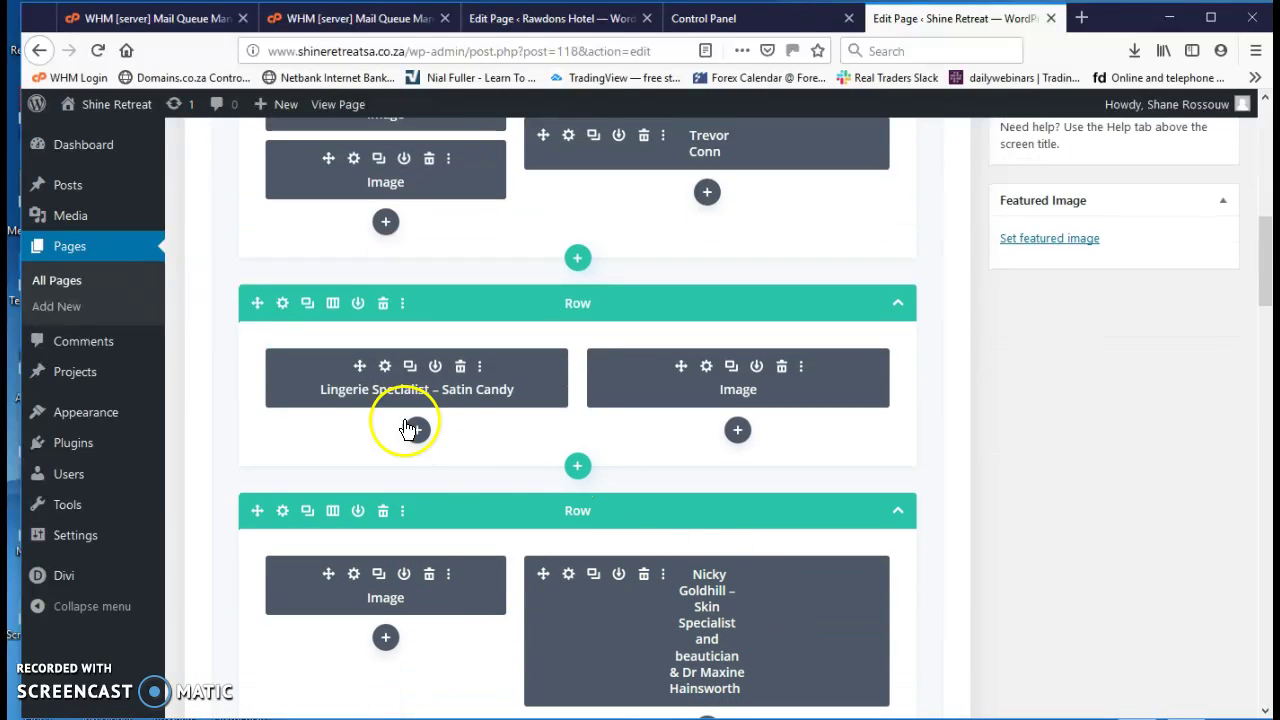
click(385, 367)
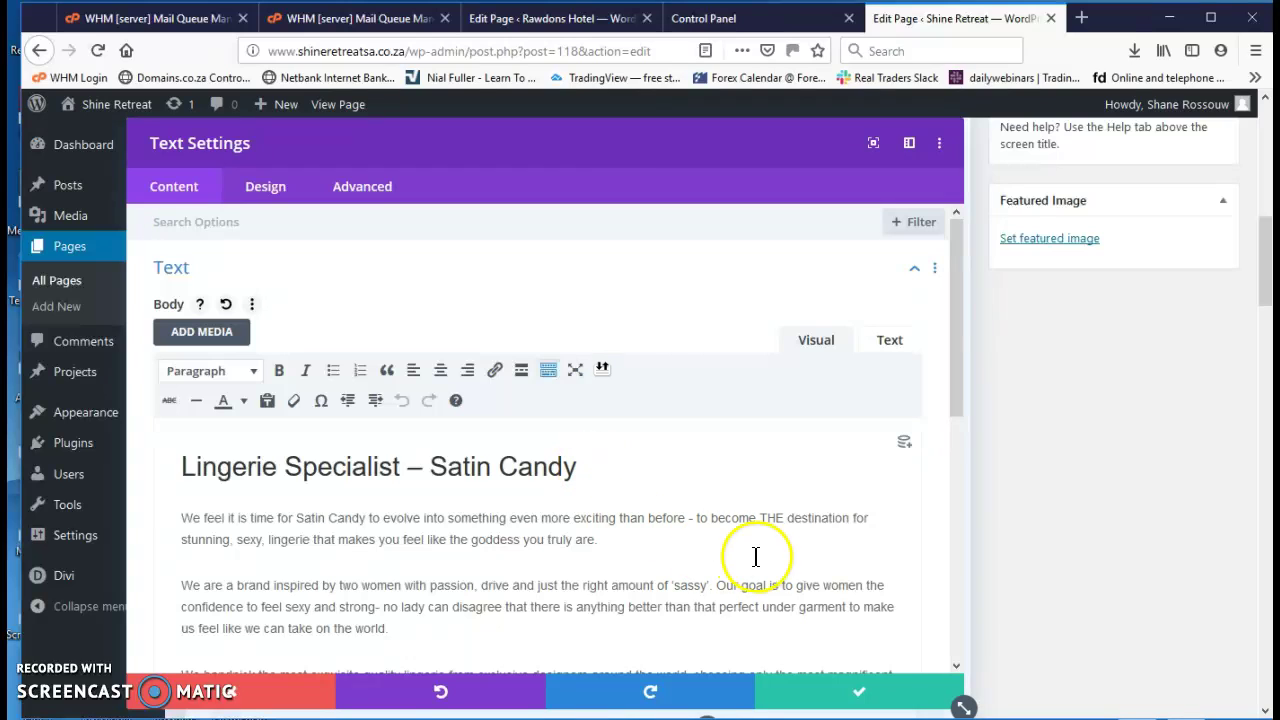
drag(181, 468, 688, 471)
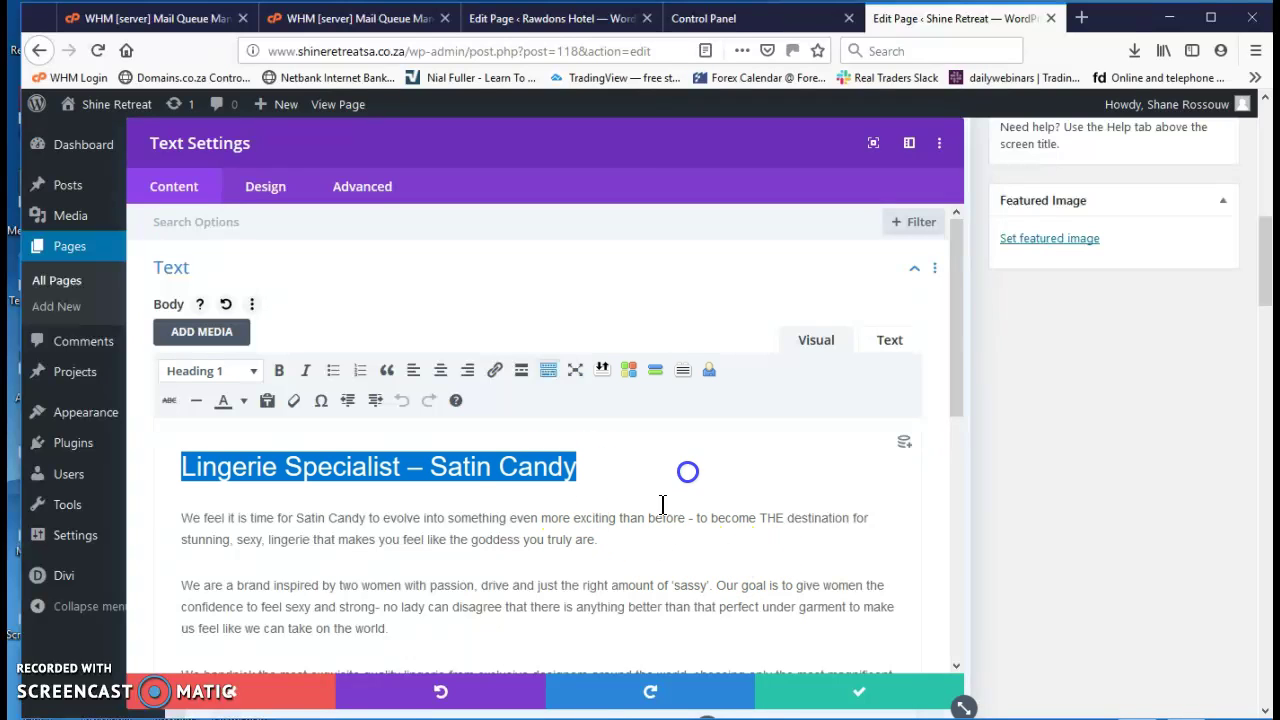
drag(591, 540, 343, 533)
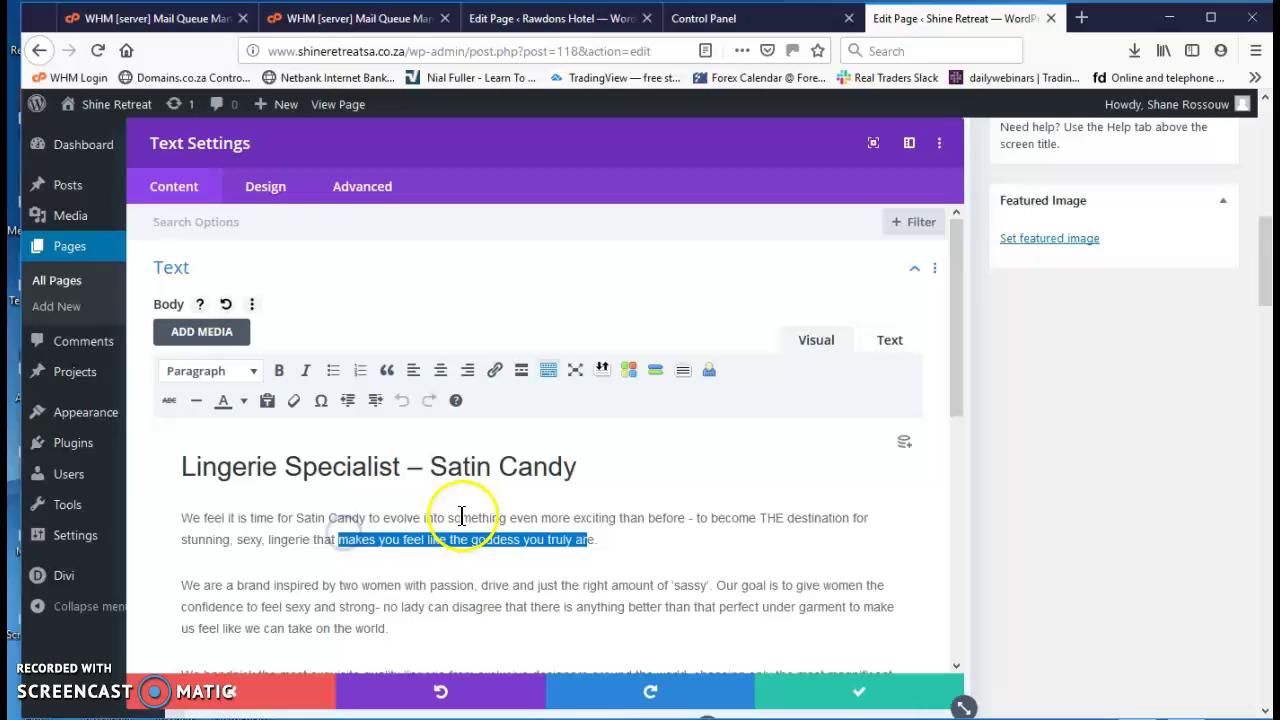
click(258, 380)
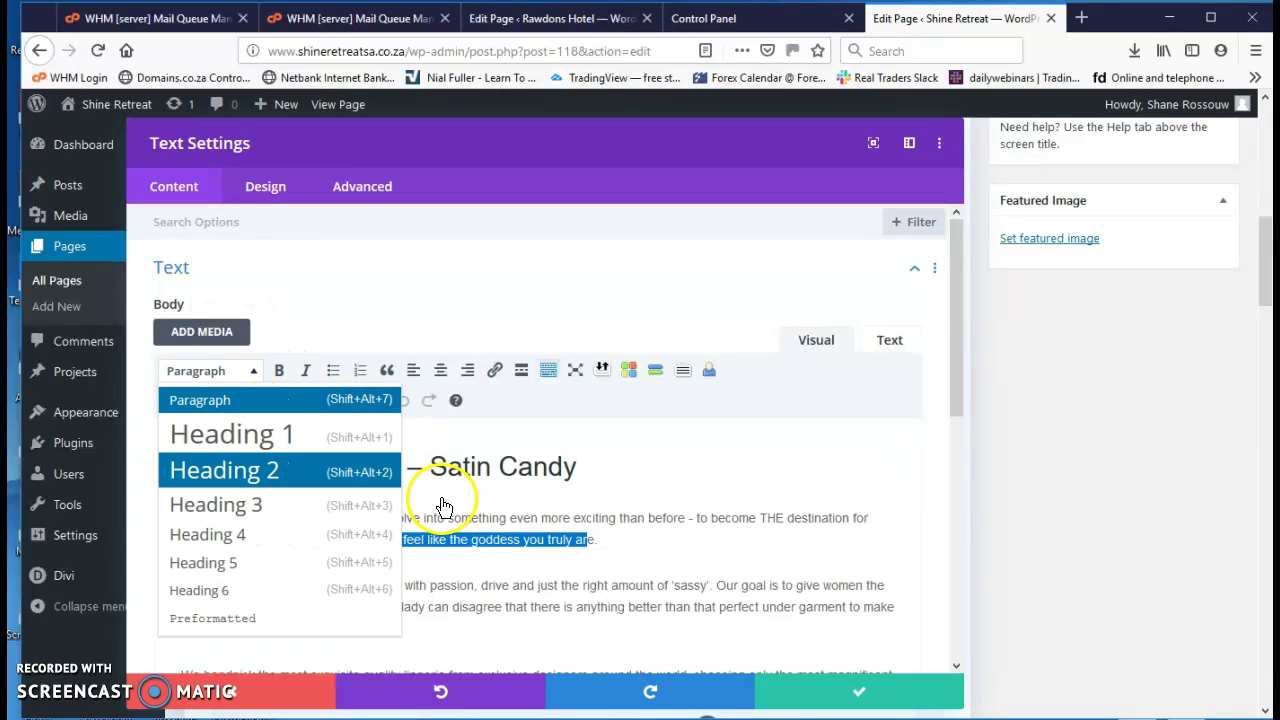
click(724, 515)
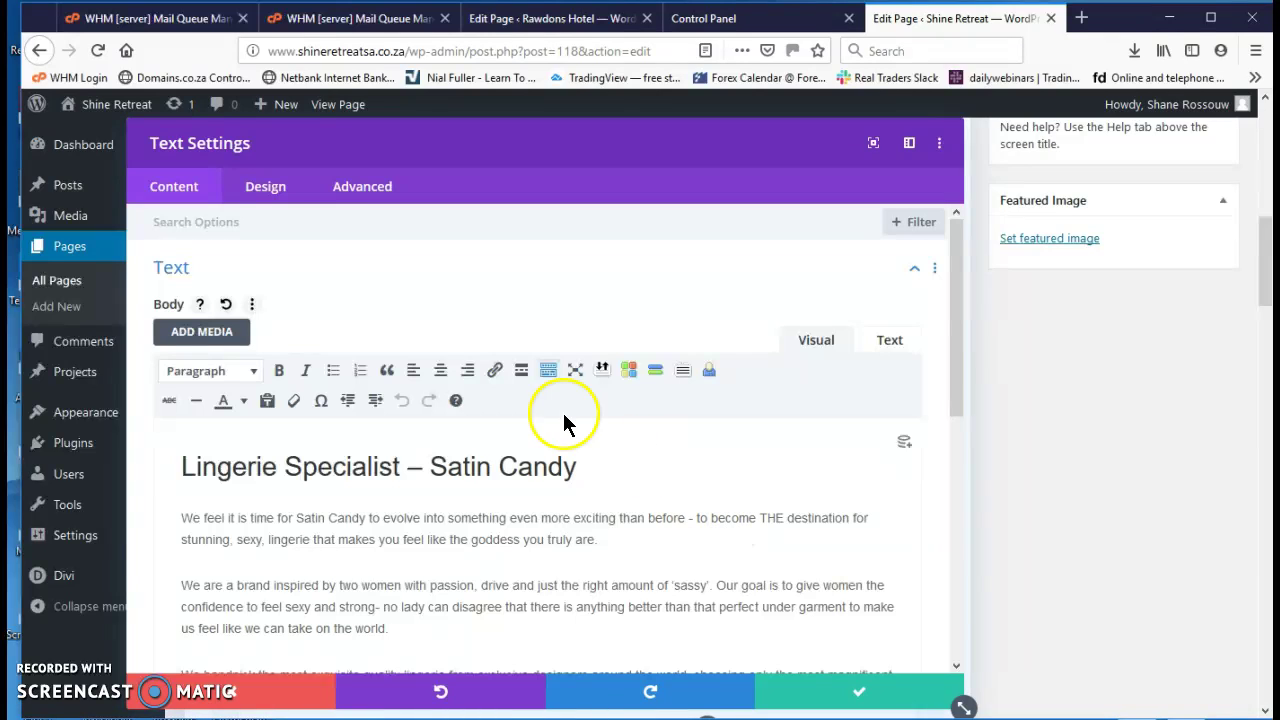
click(548, 372)
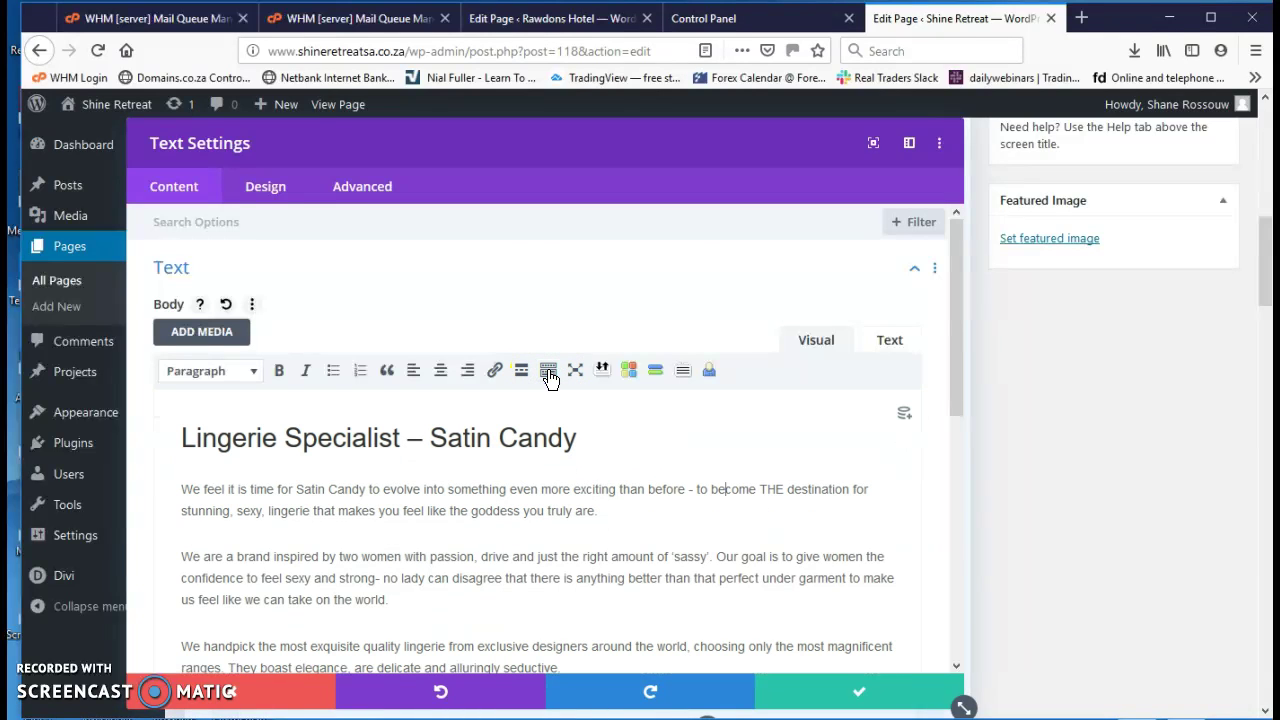
click(548, 371)
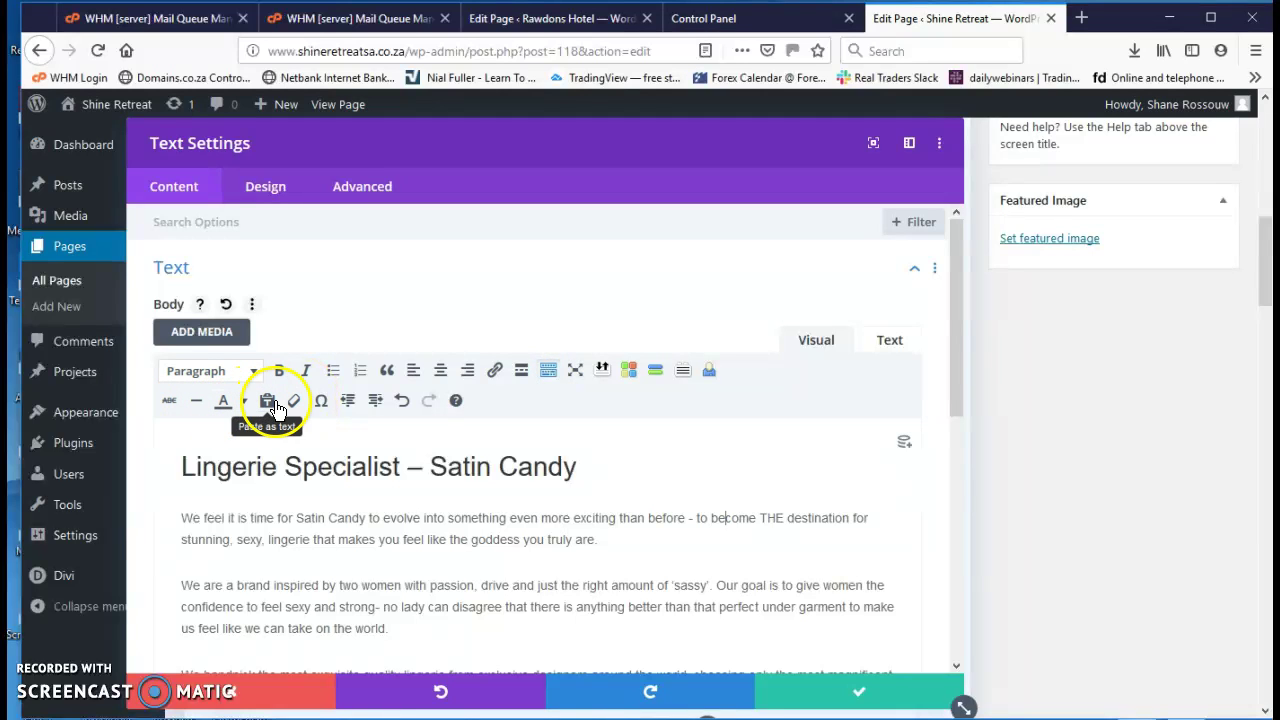
scroll(630, 505, down, 5)
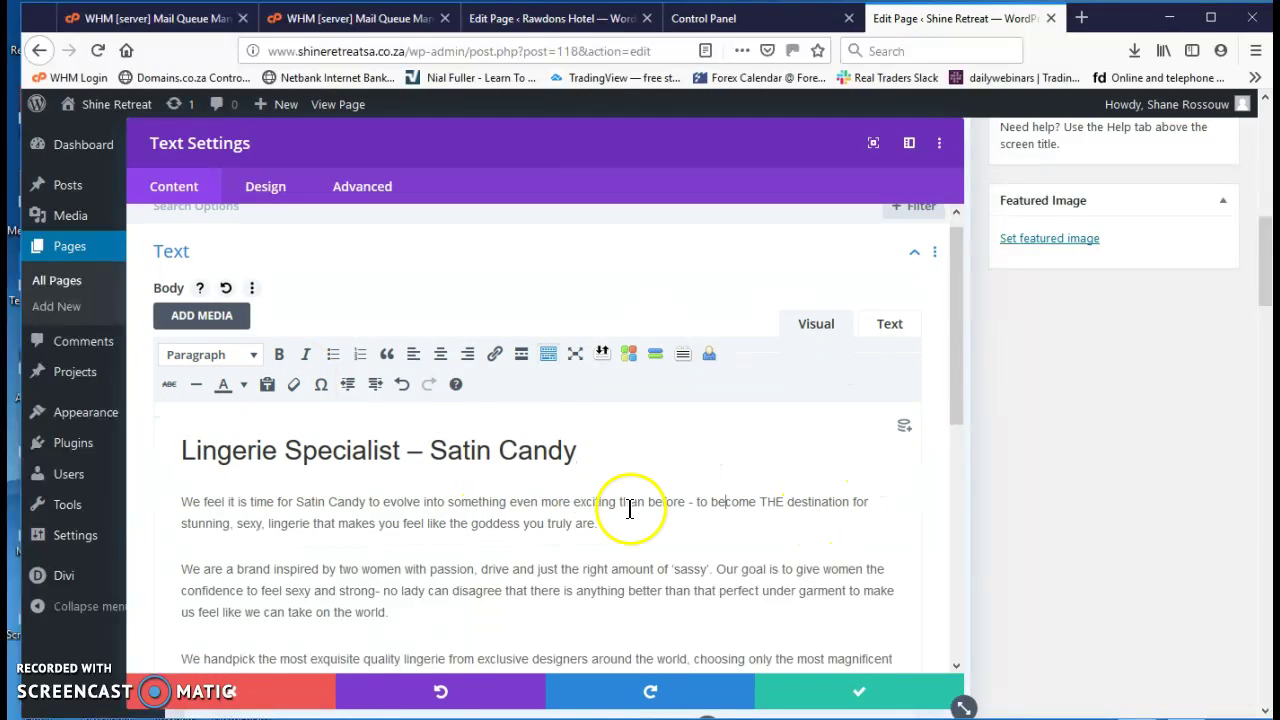
click(868, 693)
scroll(829, 537, up, 2)
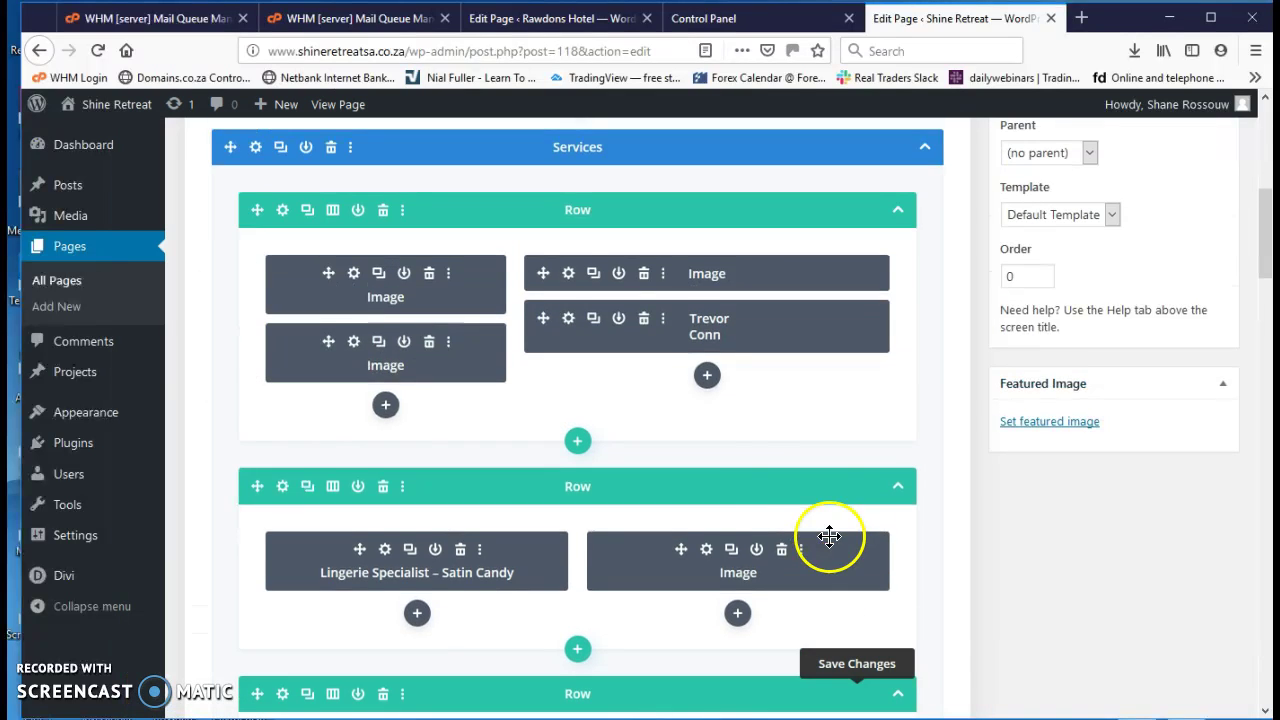
scroll(829, 537, up, 1)
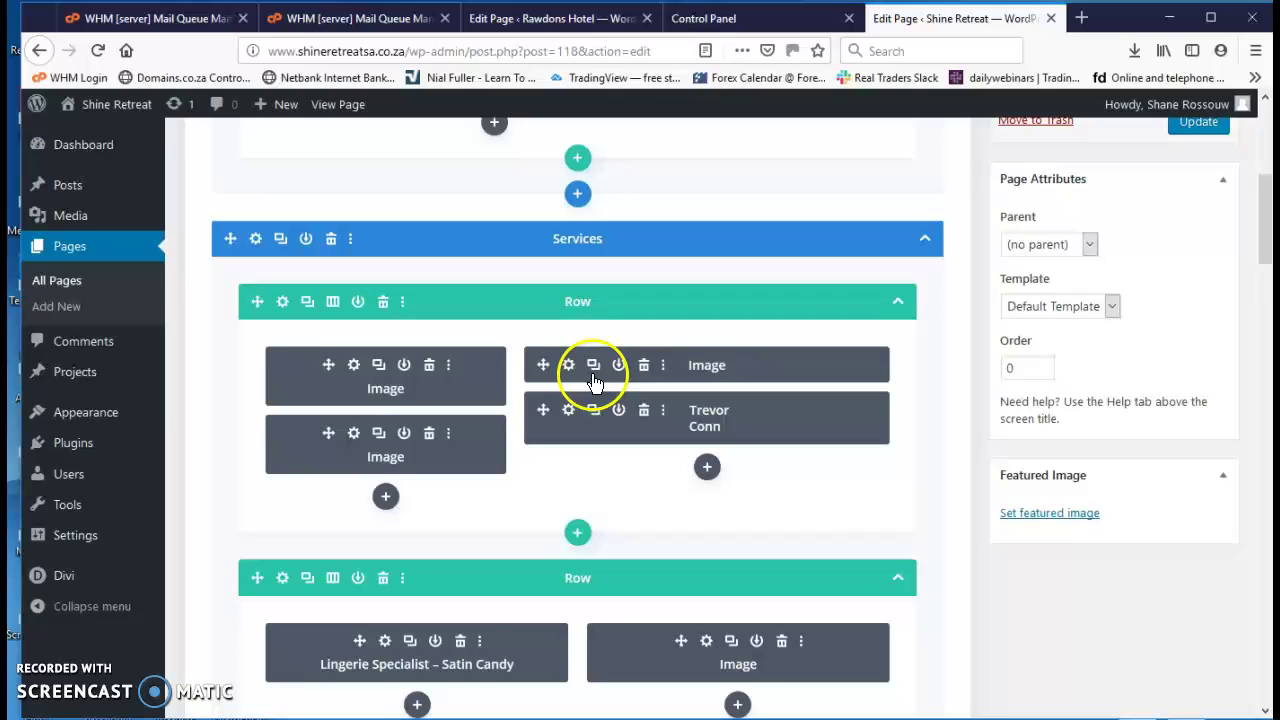
click(569, 366)
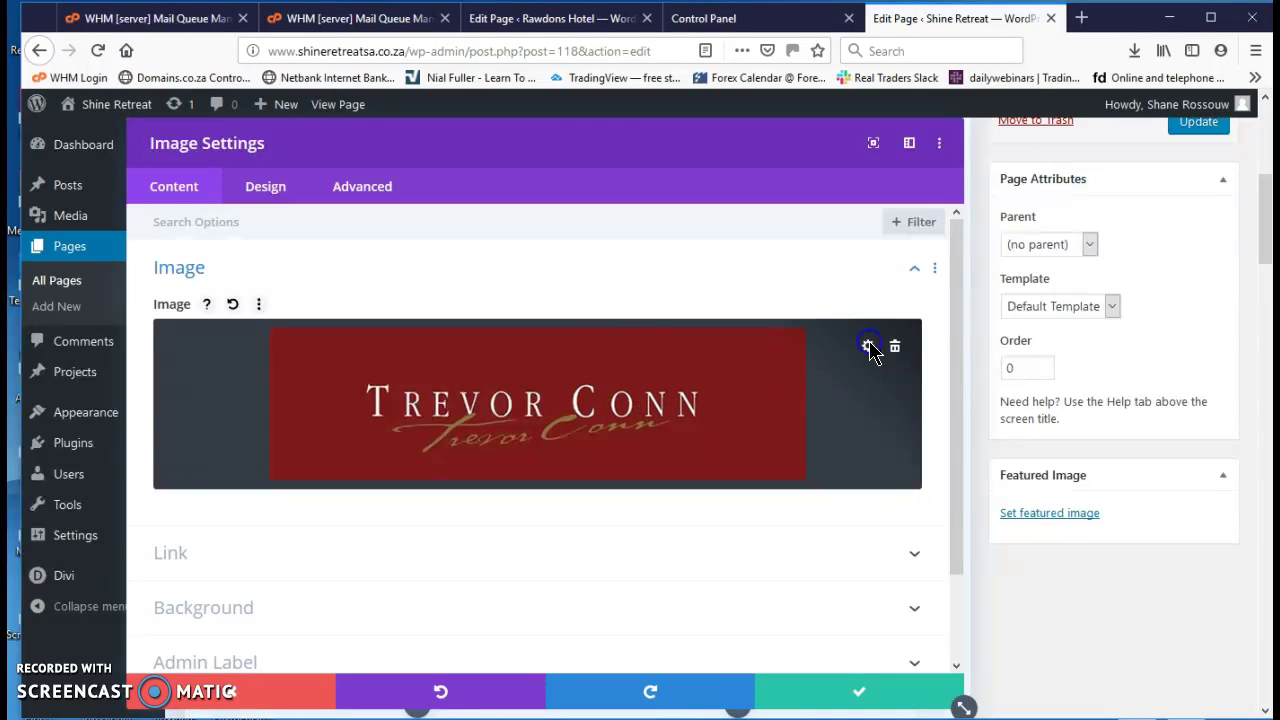
click(868, 346)
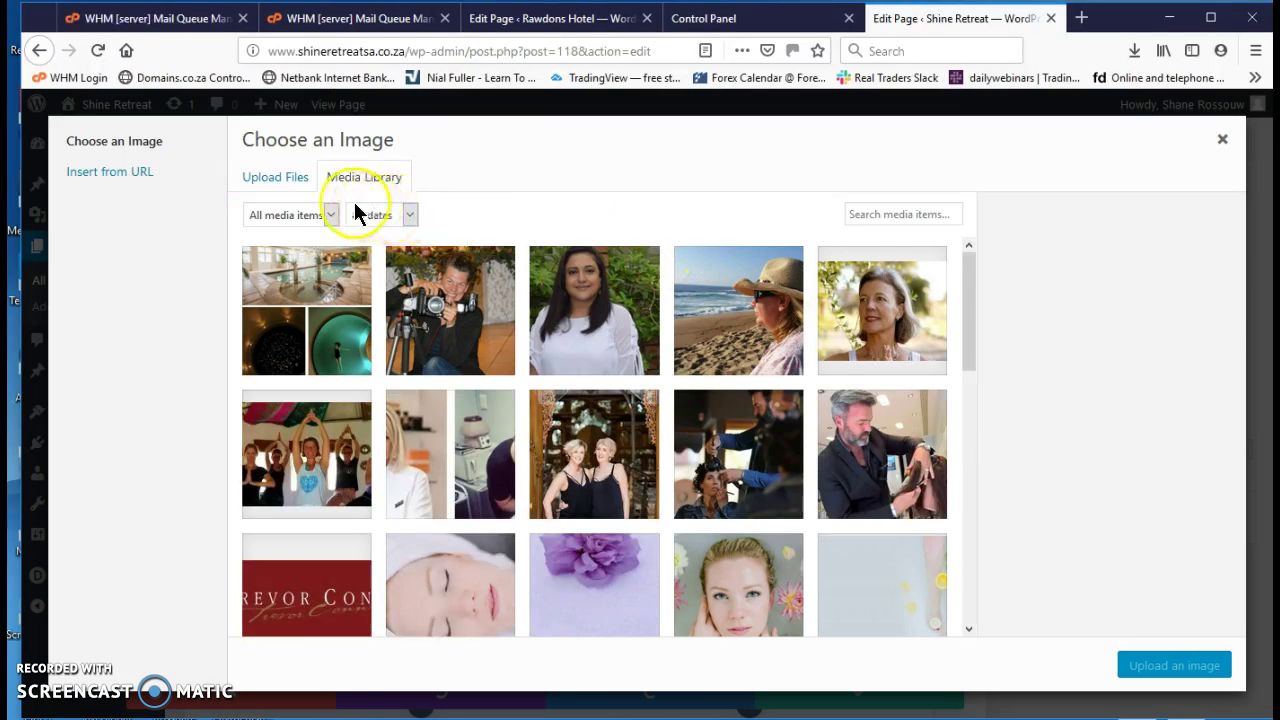
click(262, 177)
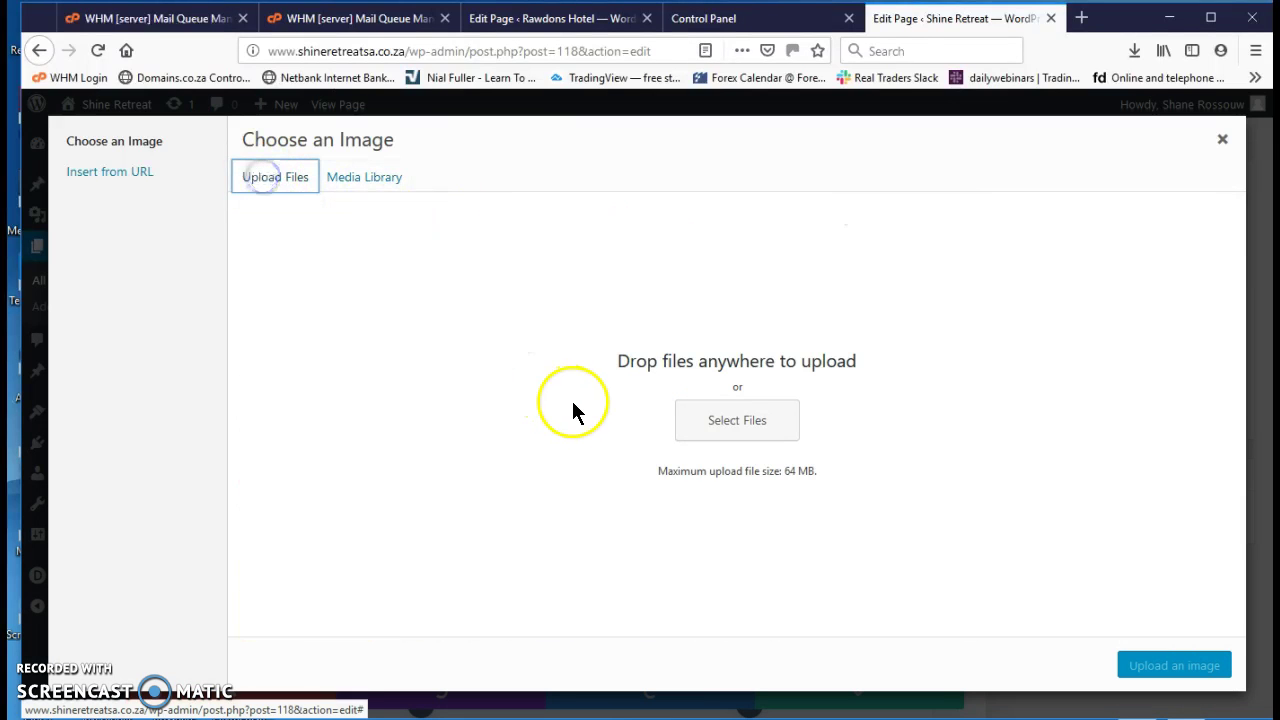
click(742, 423)
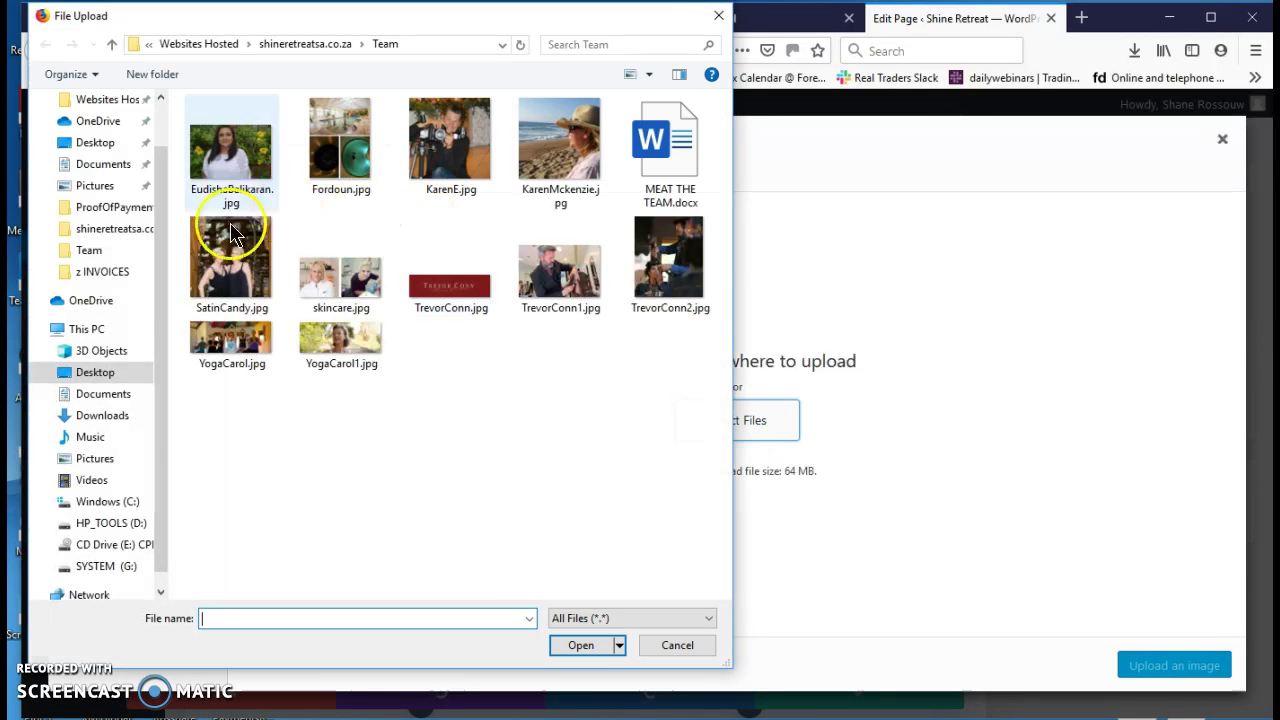
click(677, 645)
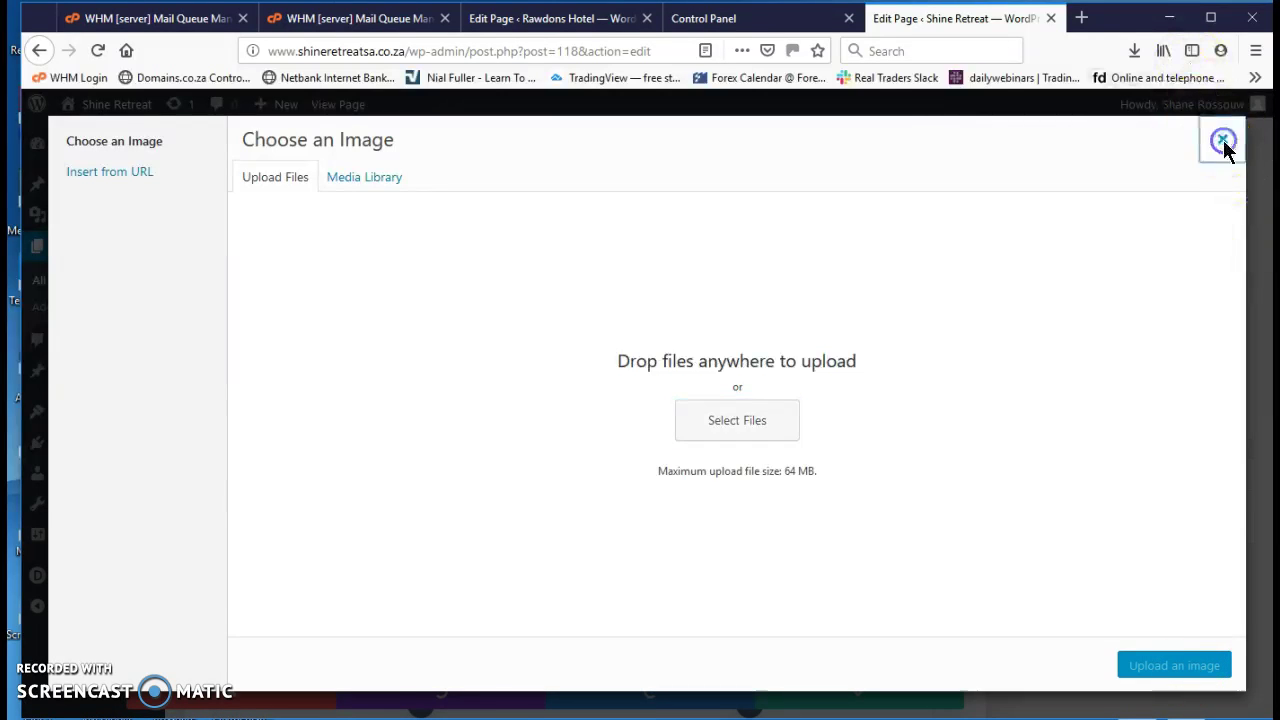
click(1223, 140)
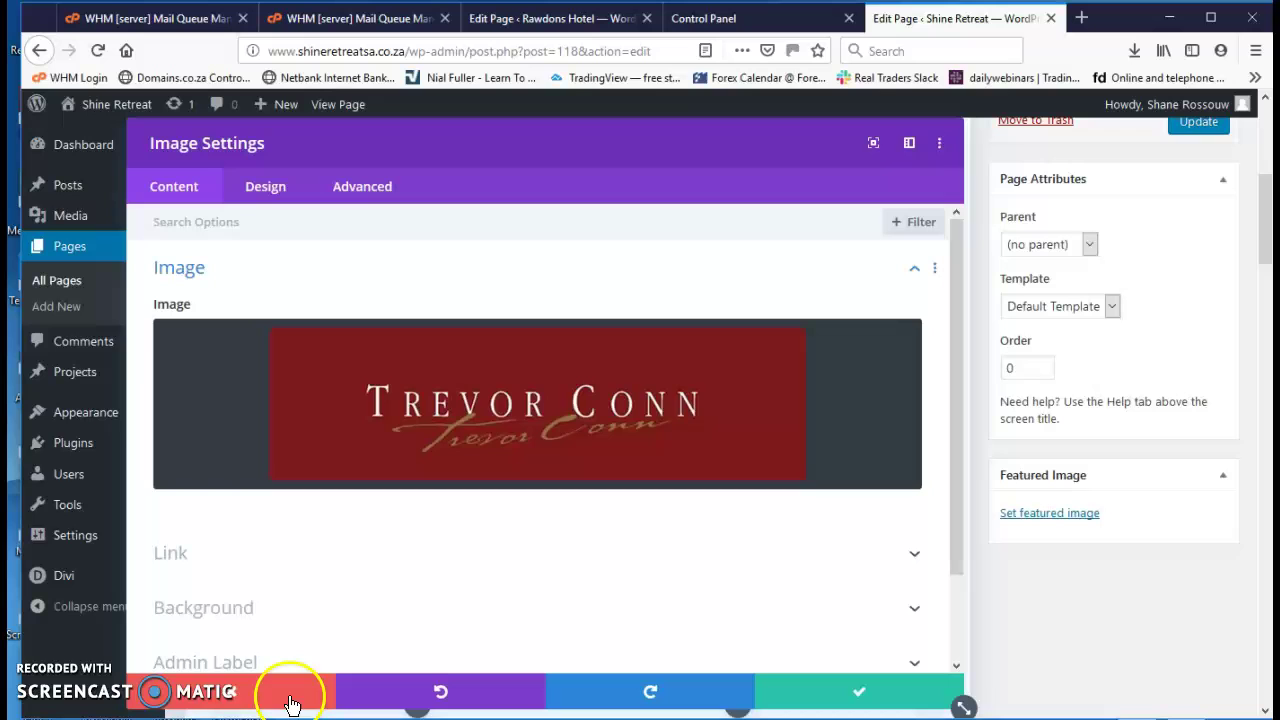
Step: Discard the image settings changes and update the Meet the Team page
click(255, 691)
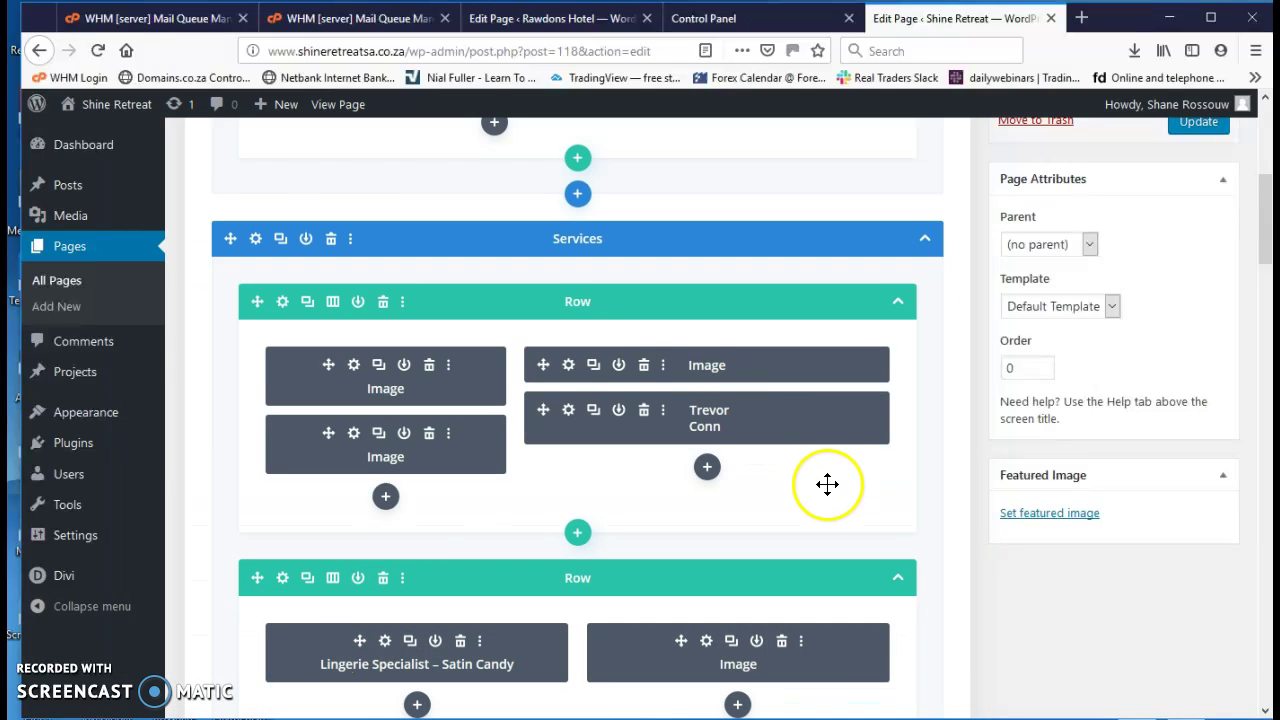
scroll(824, 488, up, 3)
scroll(824, 488, up, 2)
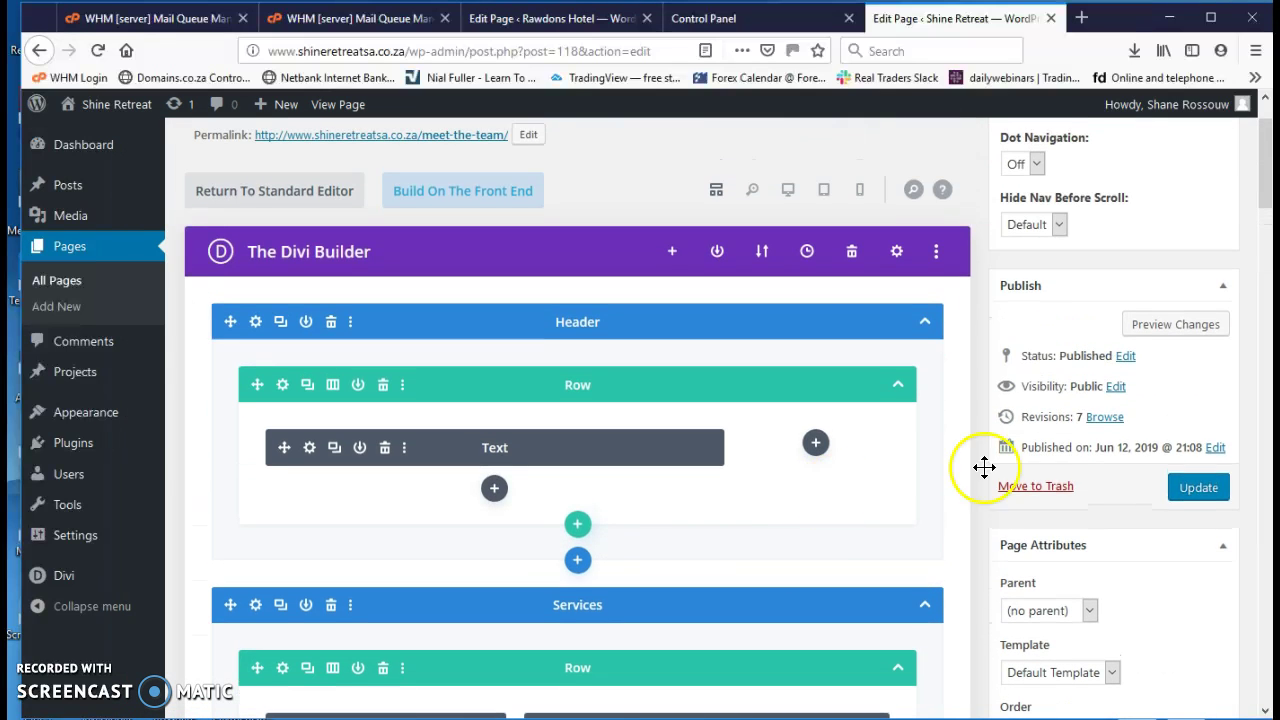
click(1200, 488)
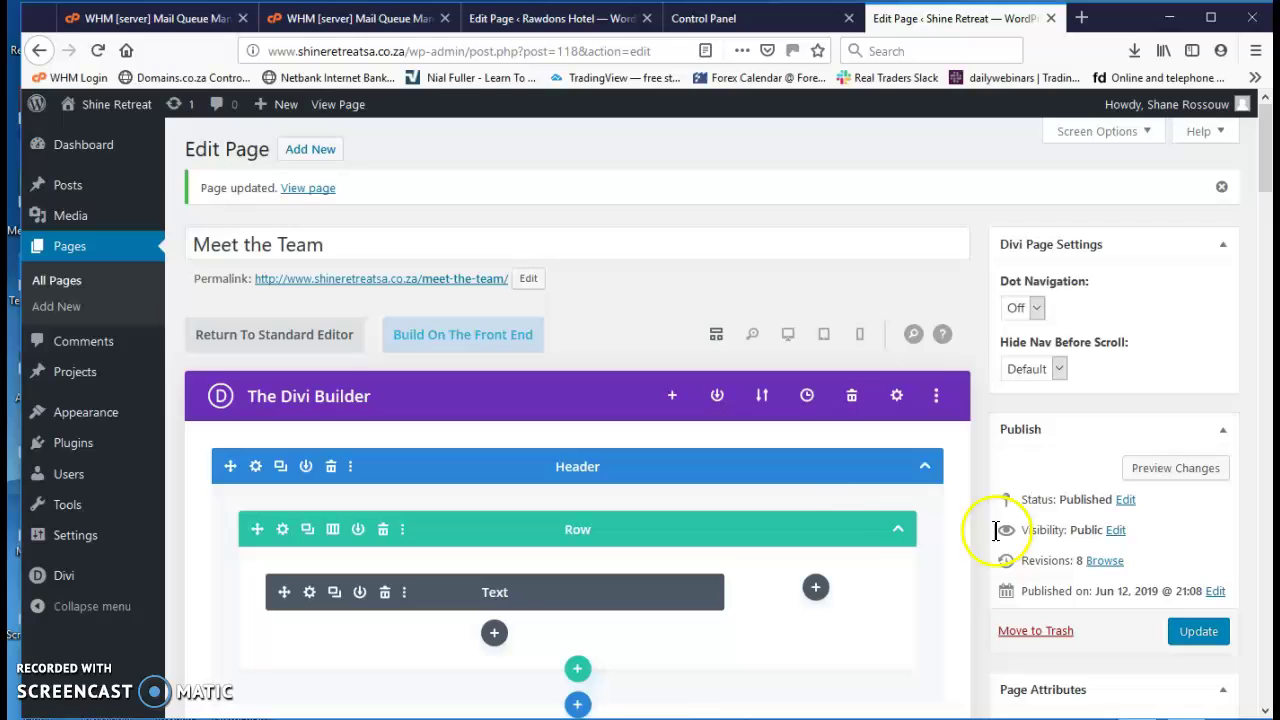
scroll(904, 498, down, 2)
scroll(904, 498, down, 2)
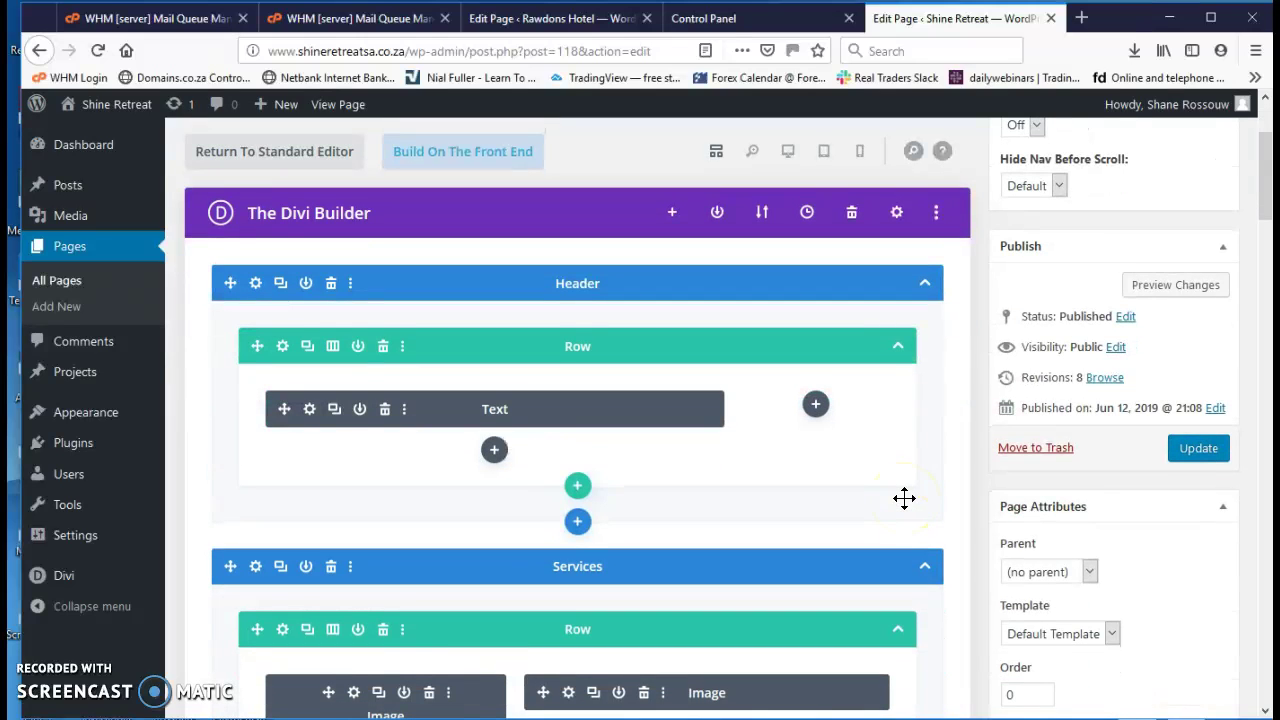
scroll(904, 498, up, 4)
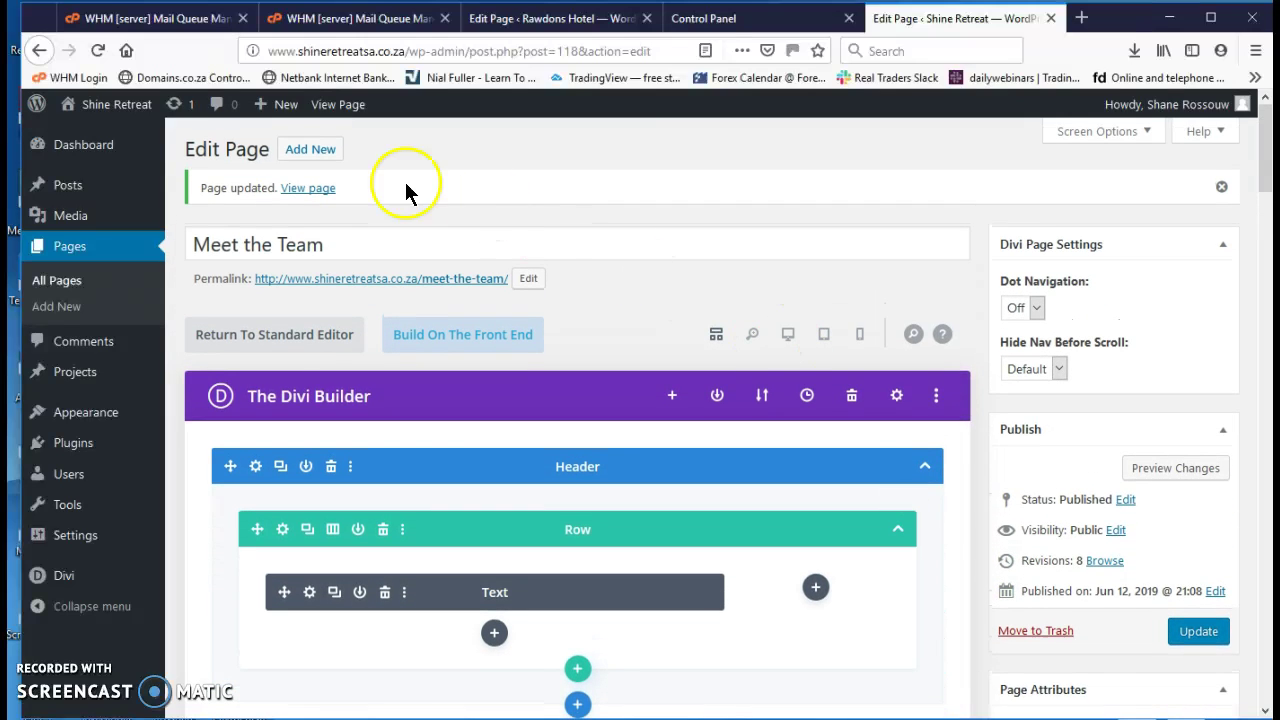
click(310, 190)
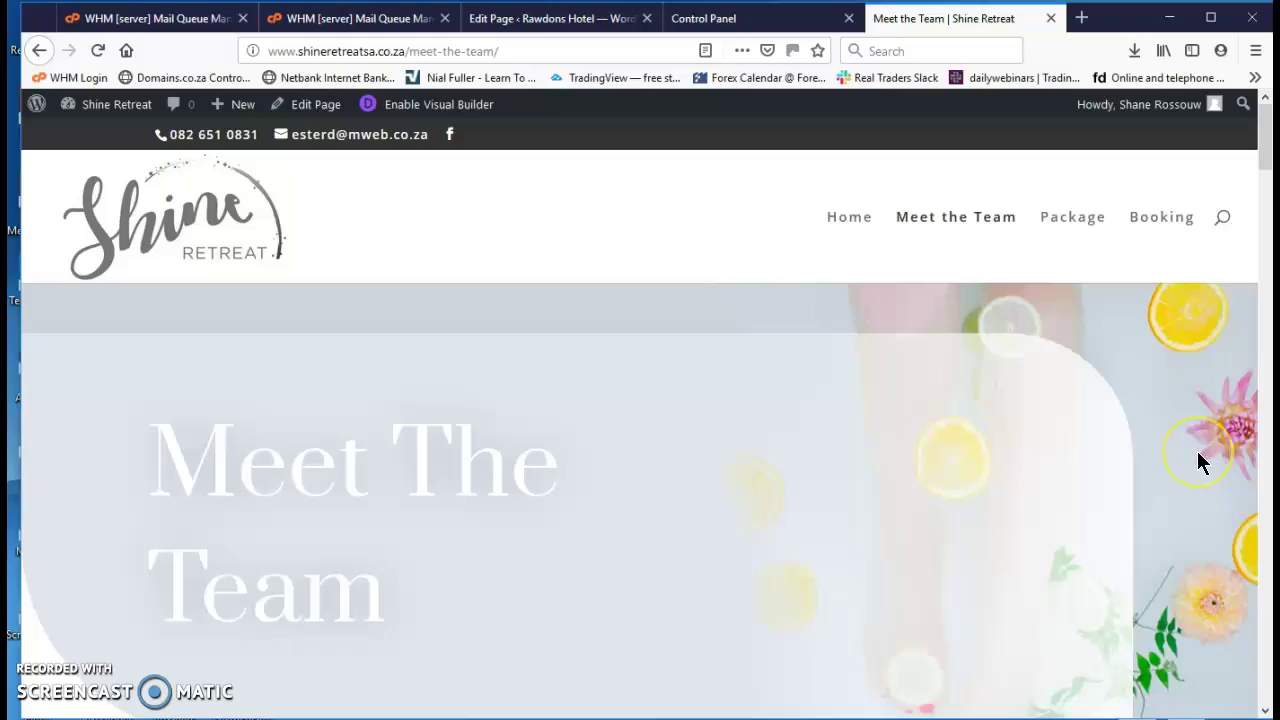
scroll(1197, 452, down, 5)
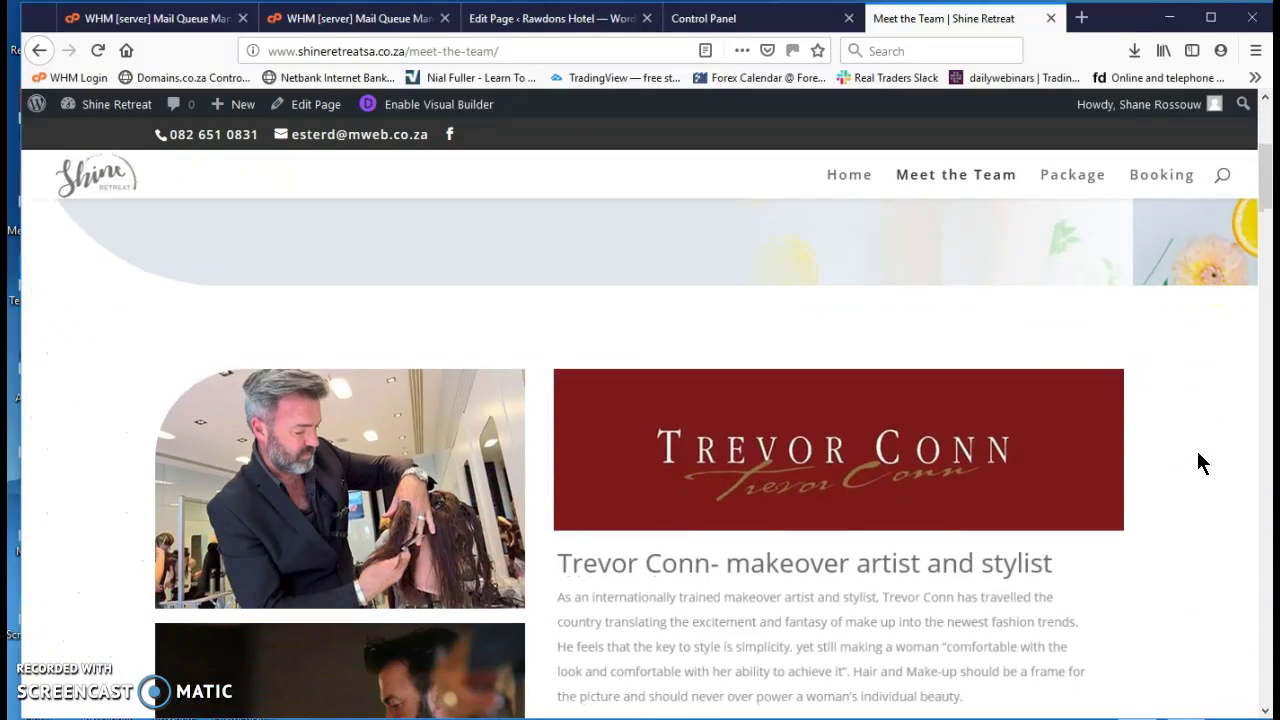
scroll(1197, 452, down, 7)
scroll(1197, 452, up, 3)
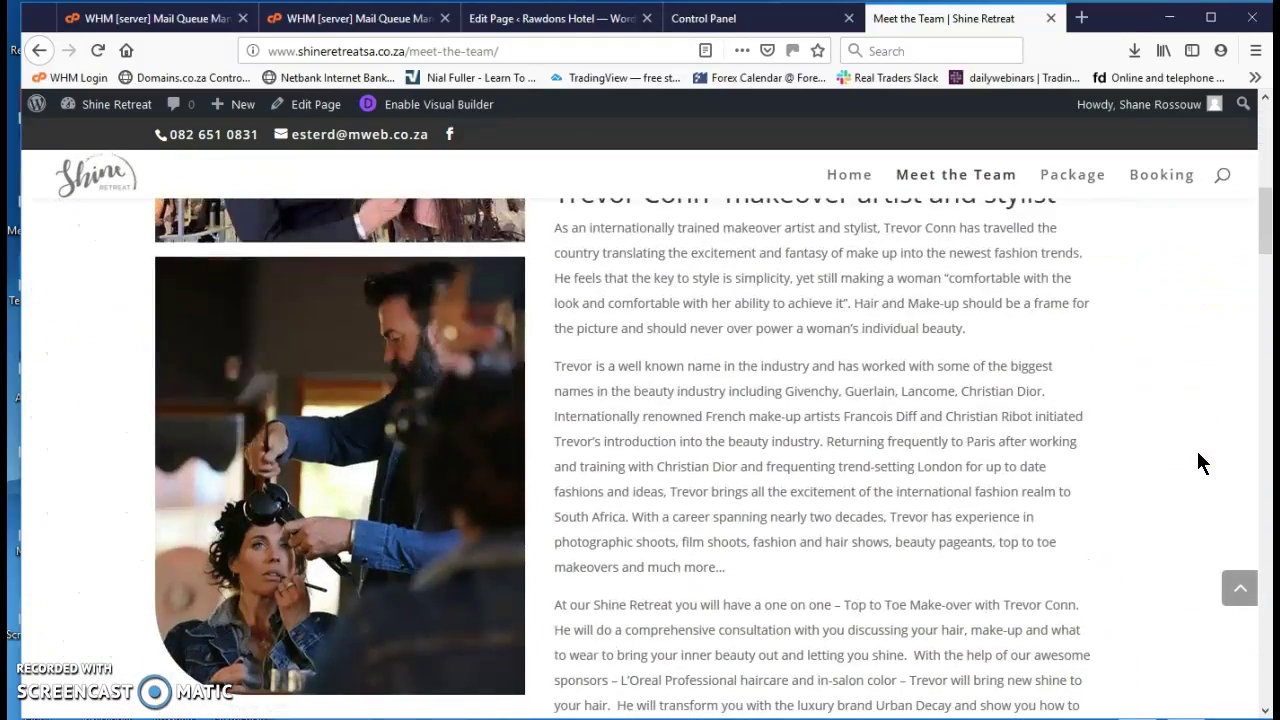
scroll(1197, 451, up, 3)
drag(693, 411, 862, 418)
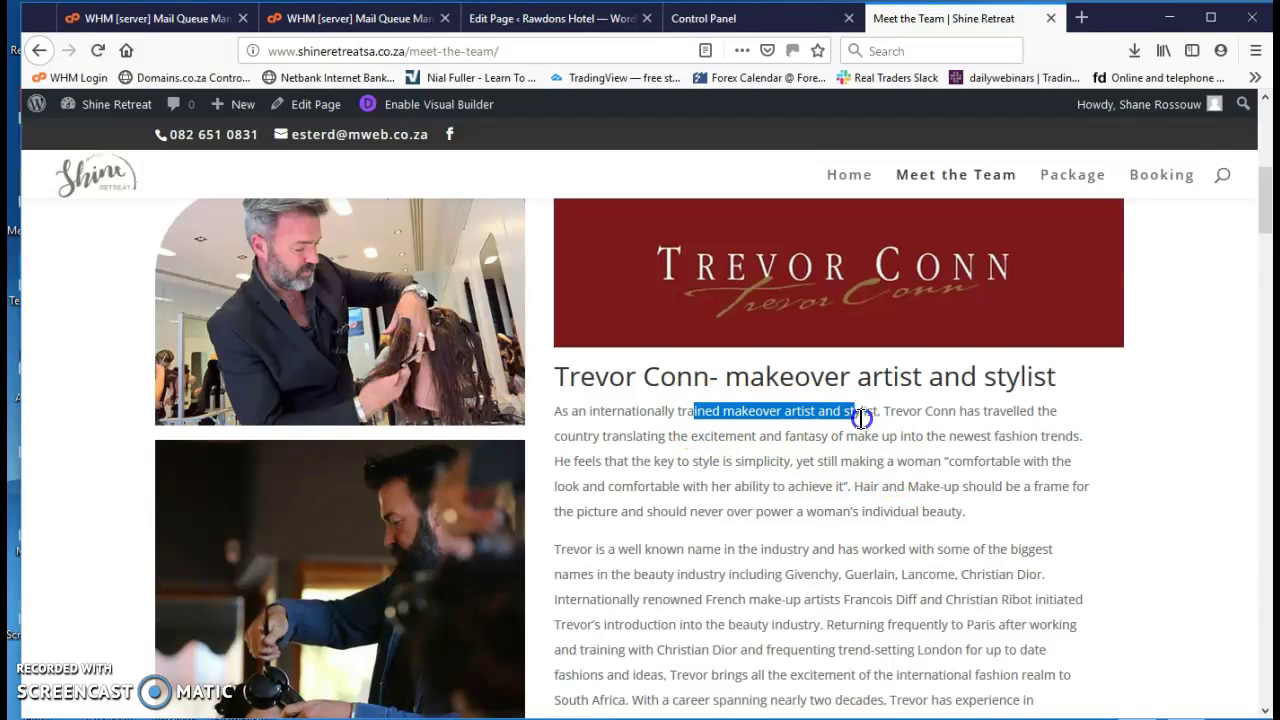
drag(658, 436, 930, 480)
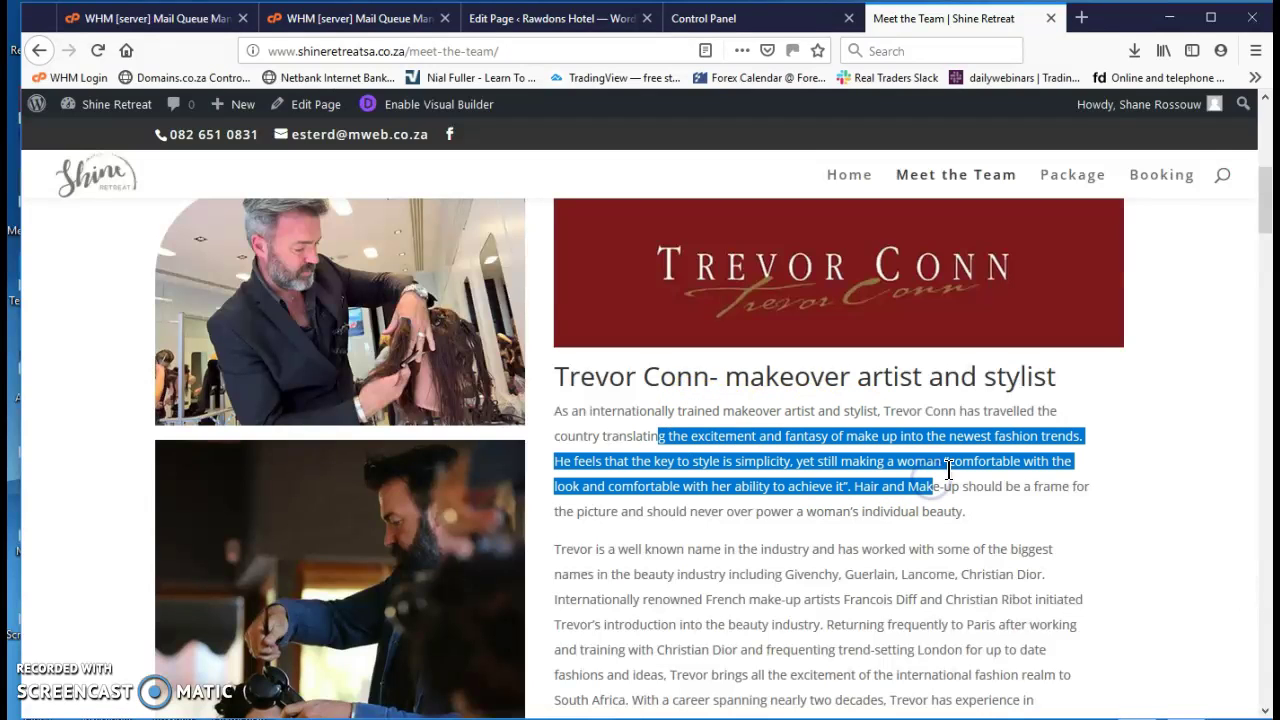
scroll(948, 470, up, 3)
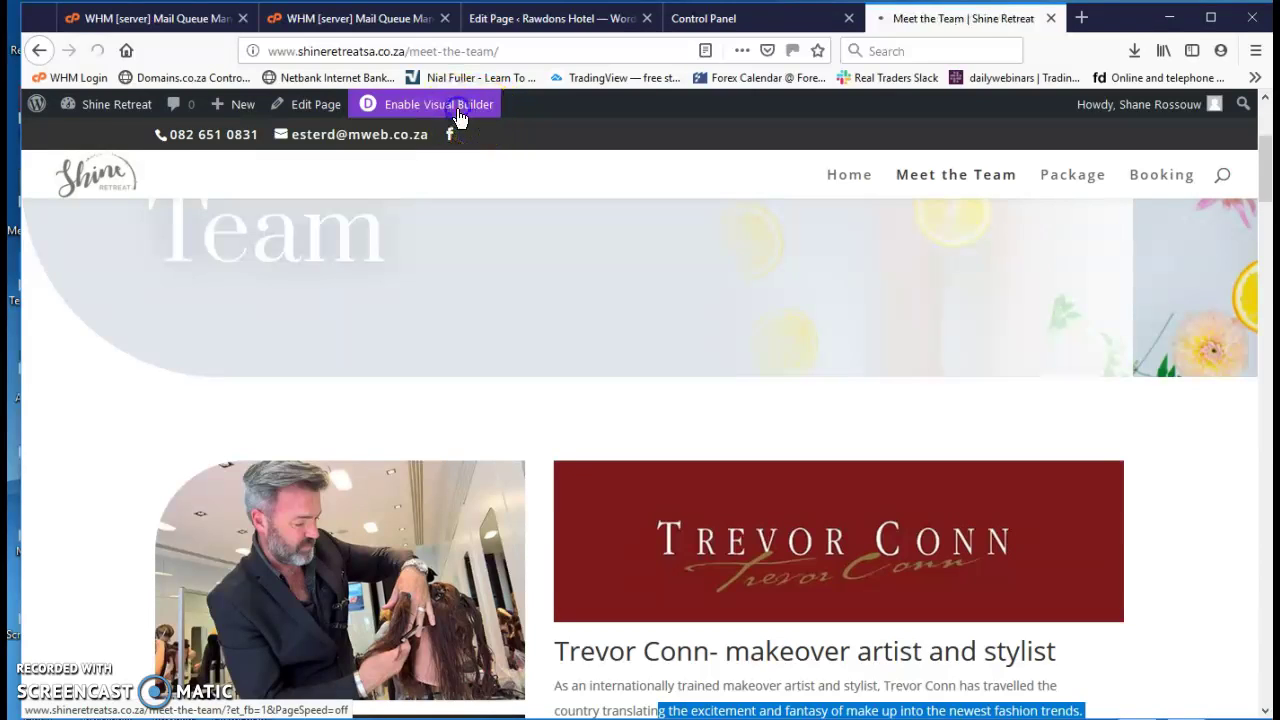
click(459, 118)
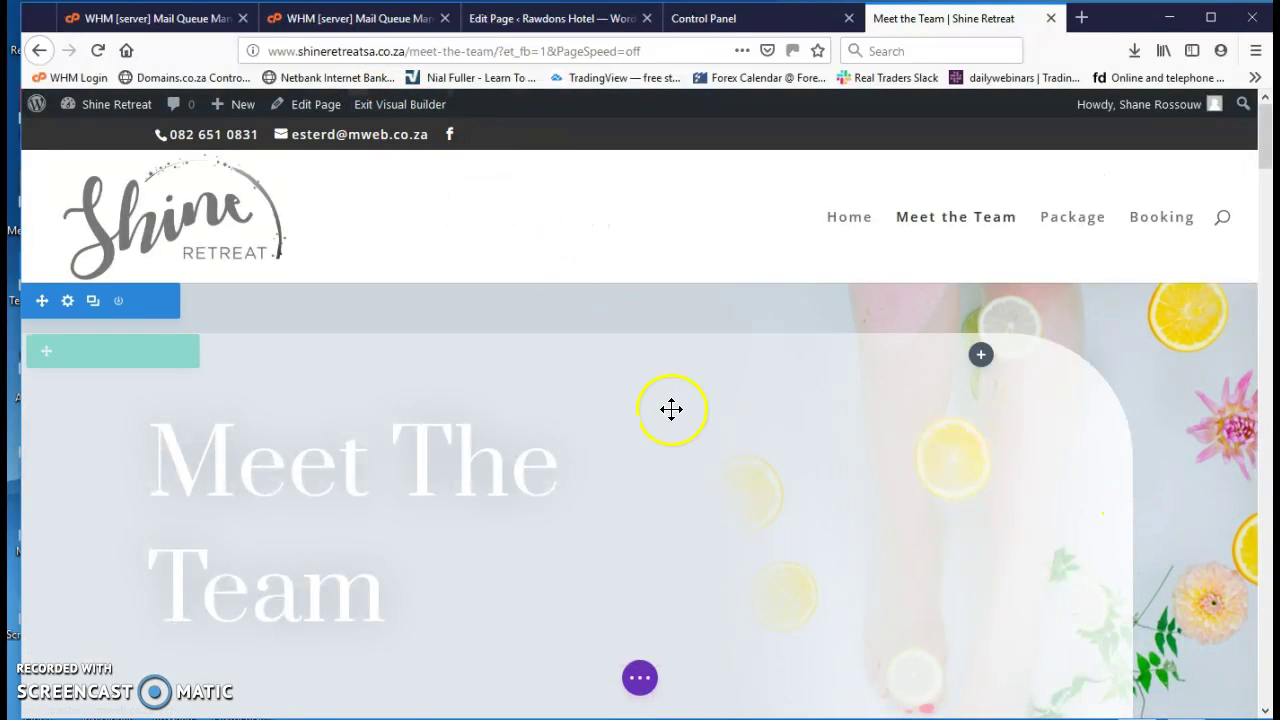
mouse_move(660, 463)
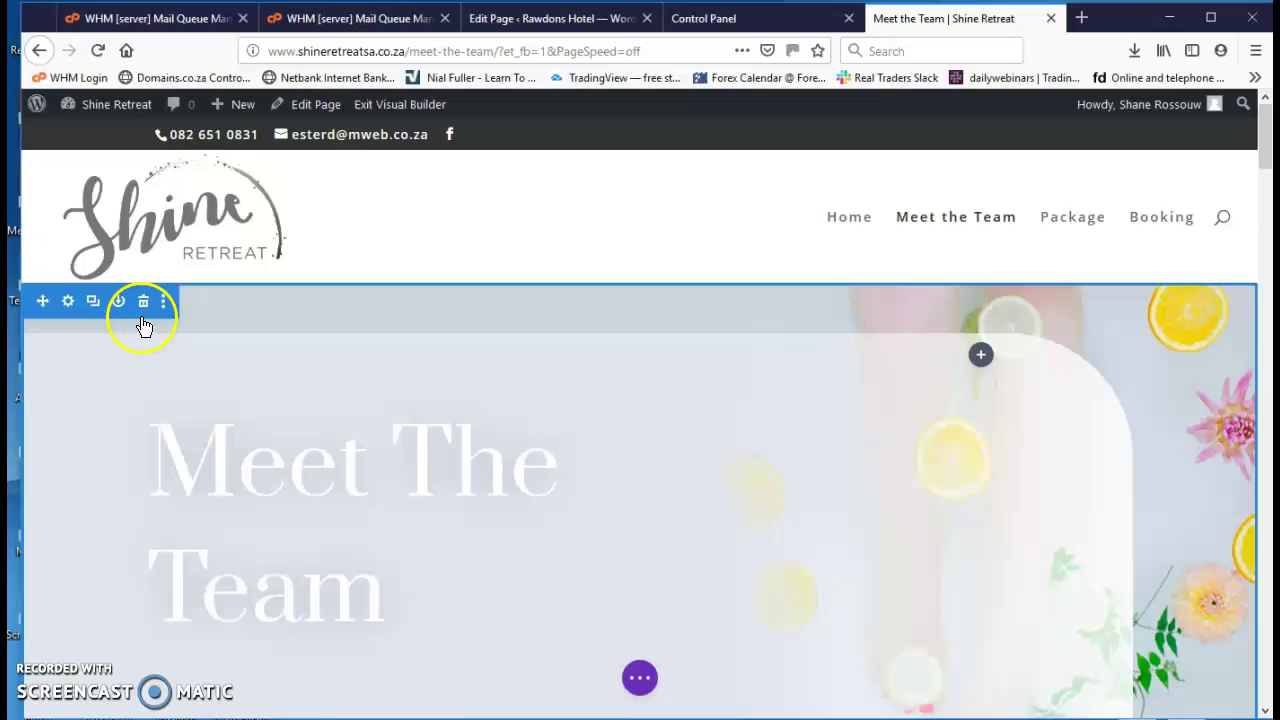
mouse_move(567, 507)
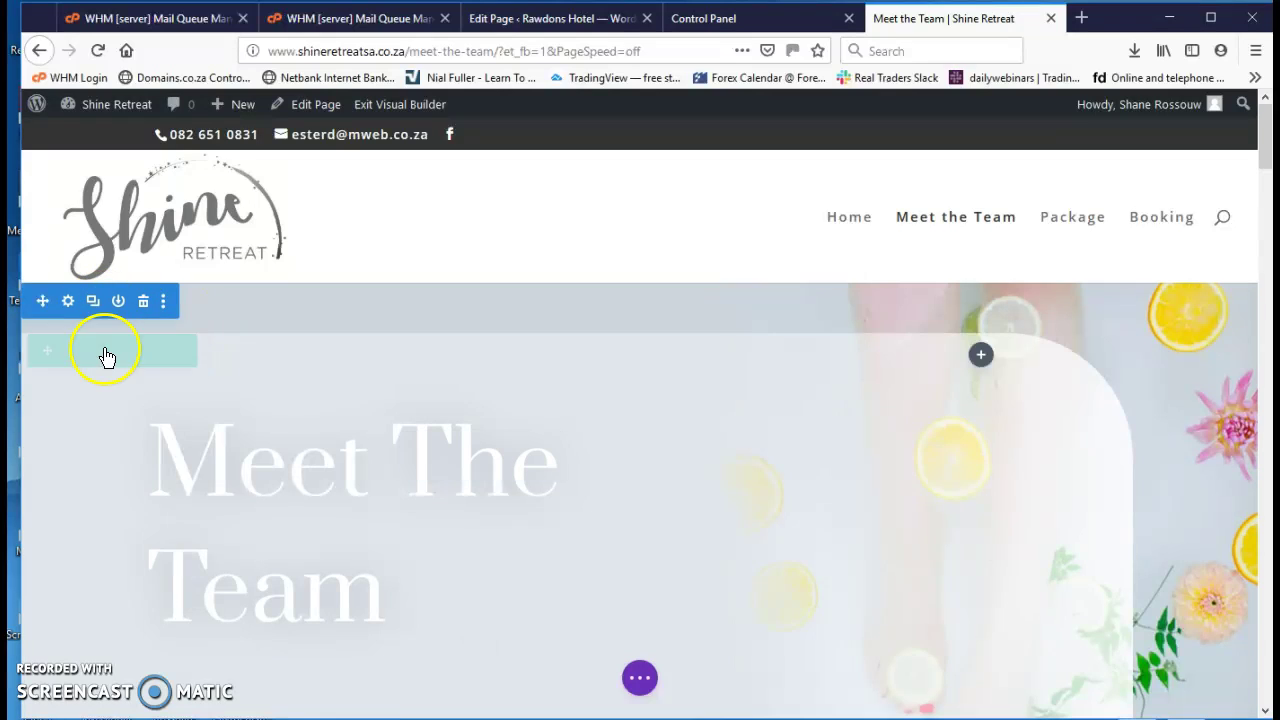
mouse_move(508, 477)
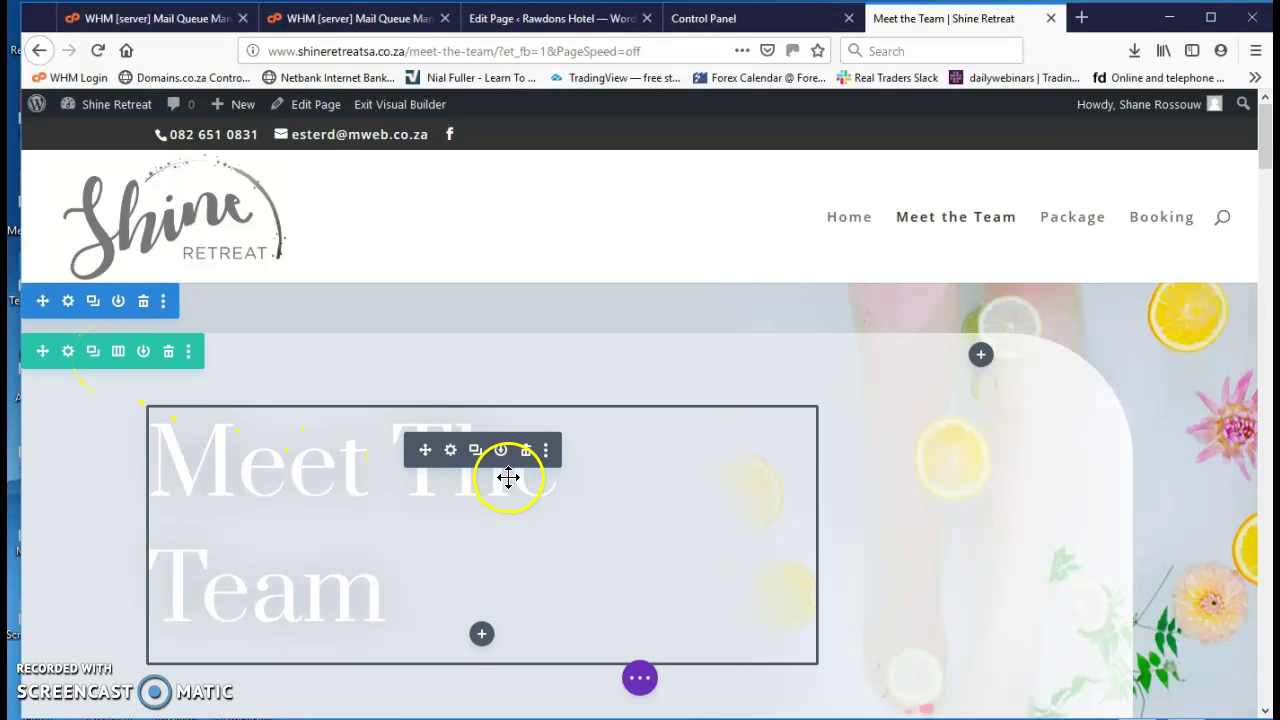
scroll(887, 526, down, 6)
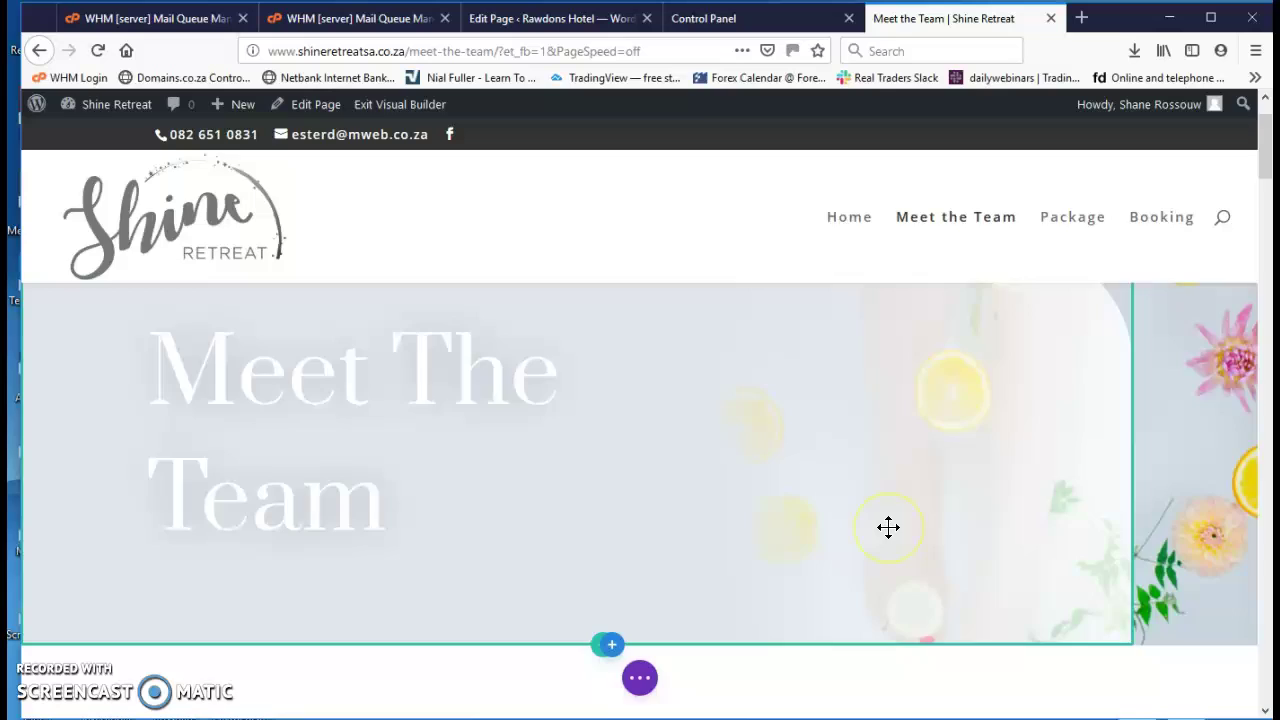
scroll(887, 526, down, 2)
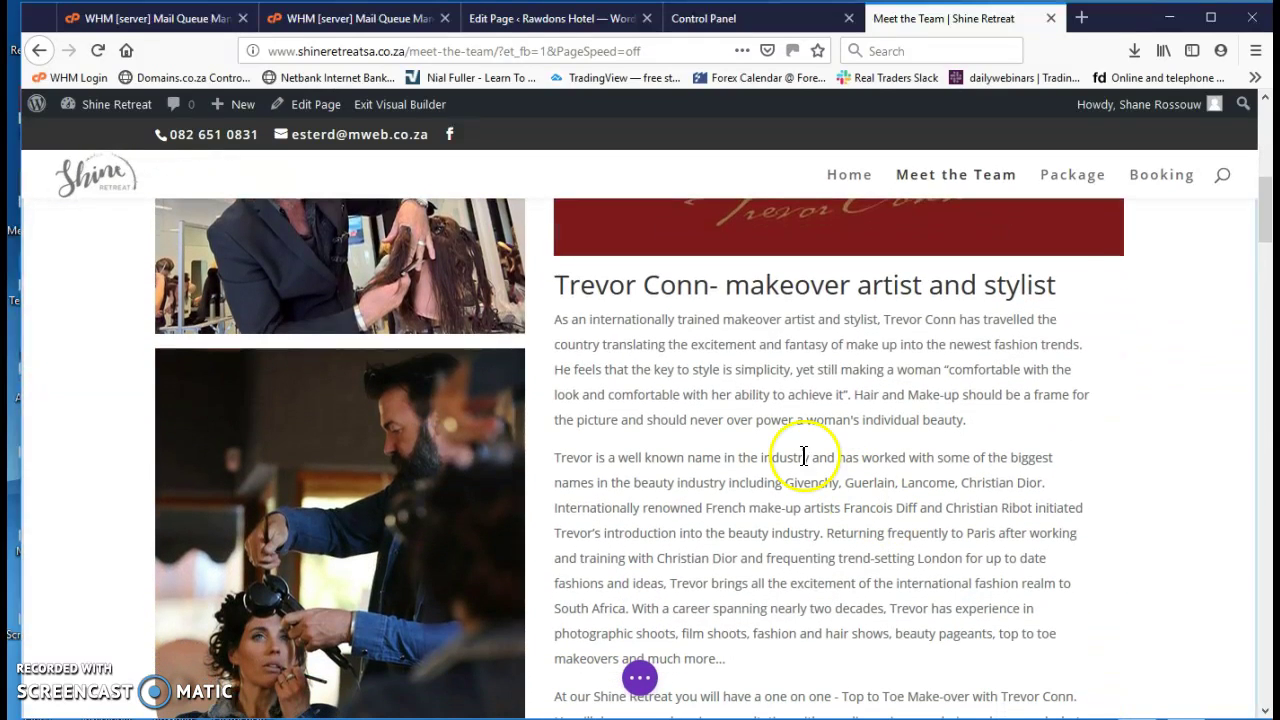
mouse_move(771, 420)
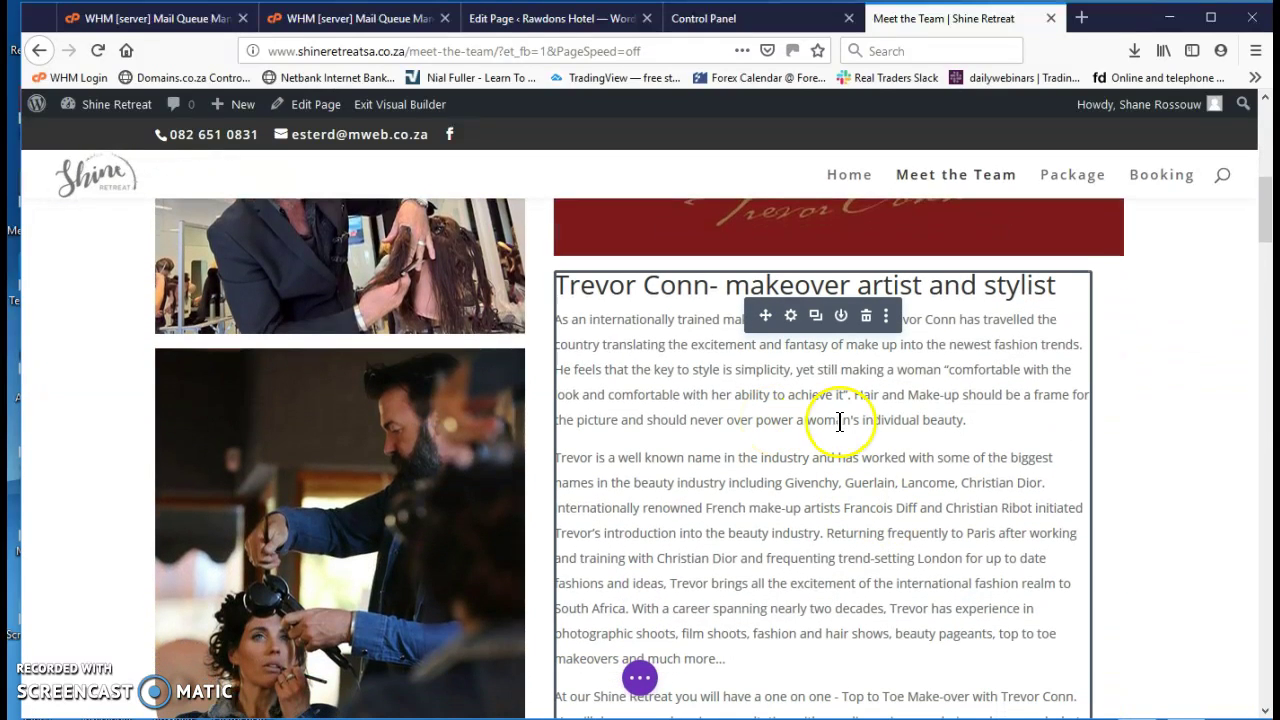
click(989, 424)
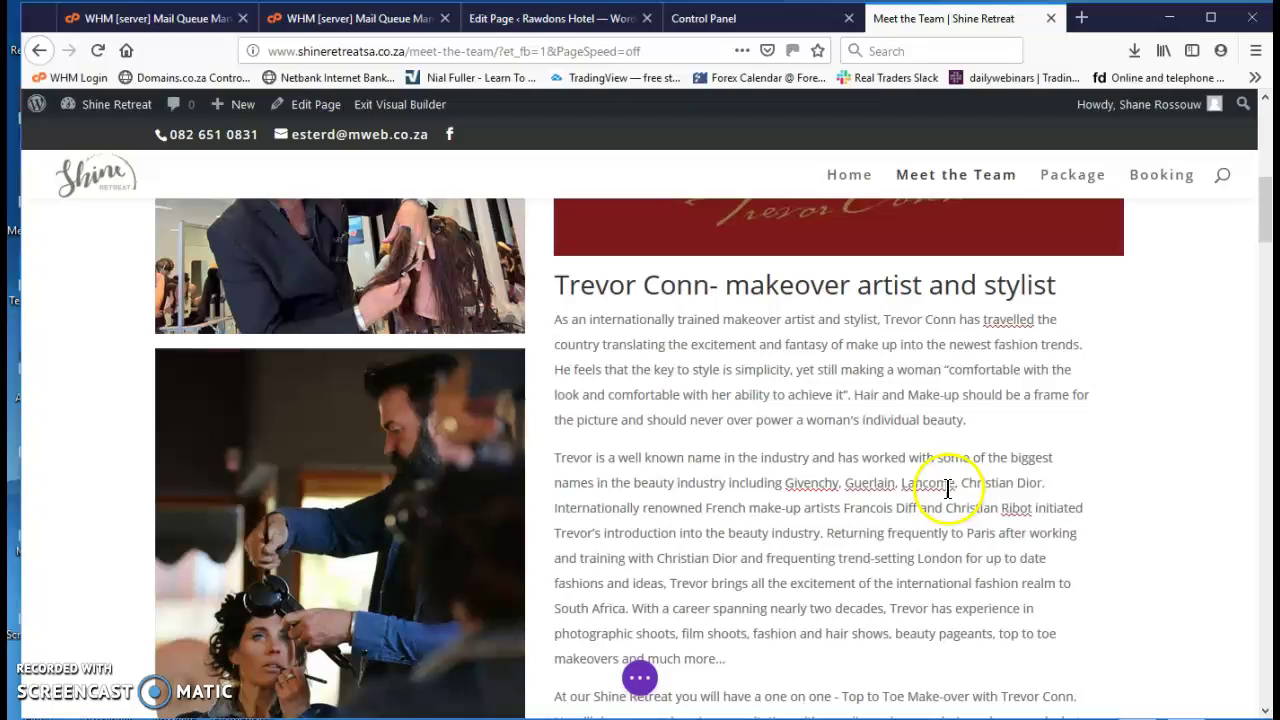
right_click(1006, 321)
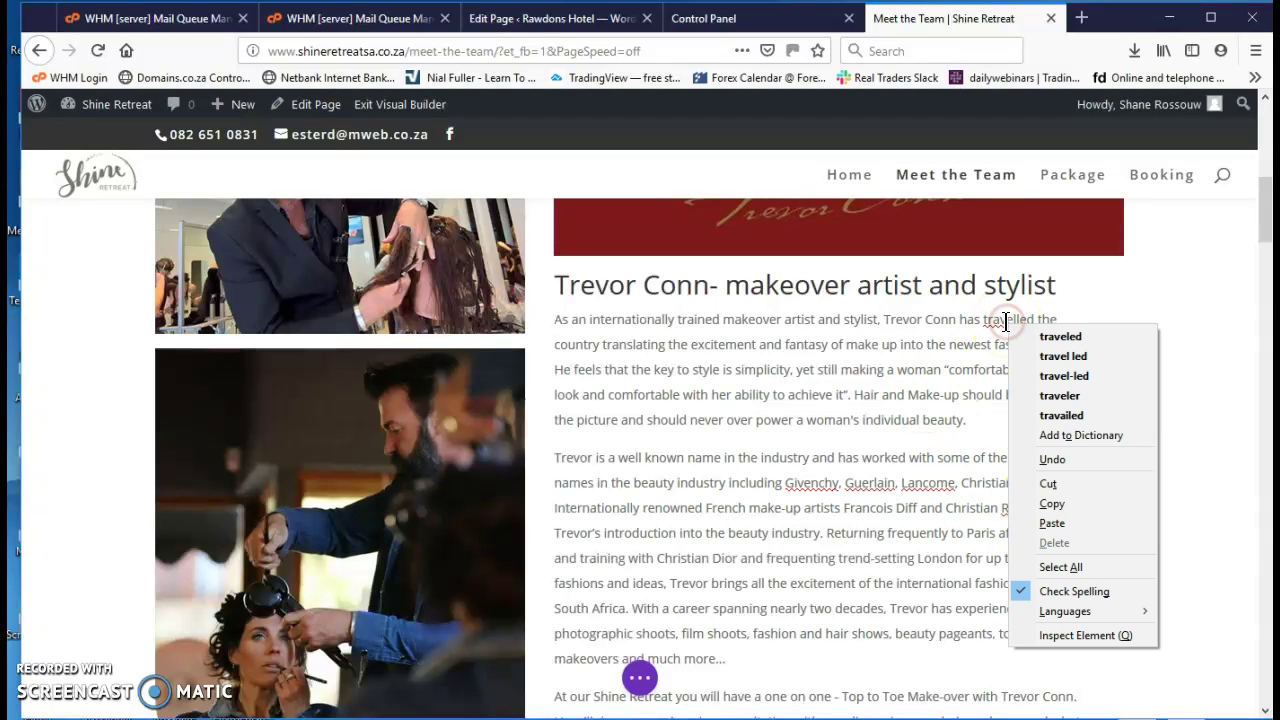
click(1066, 336)
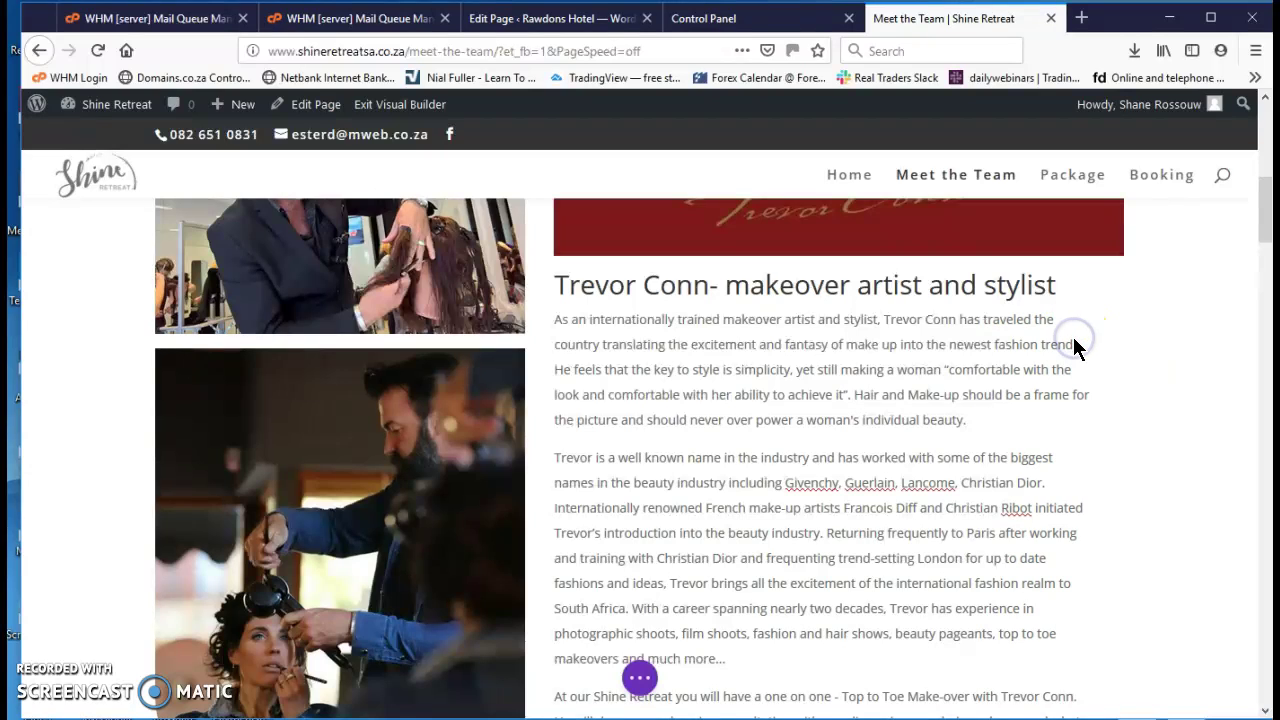
scroll(866, 426, up, 1)
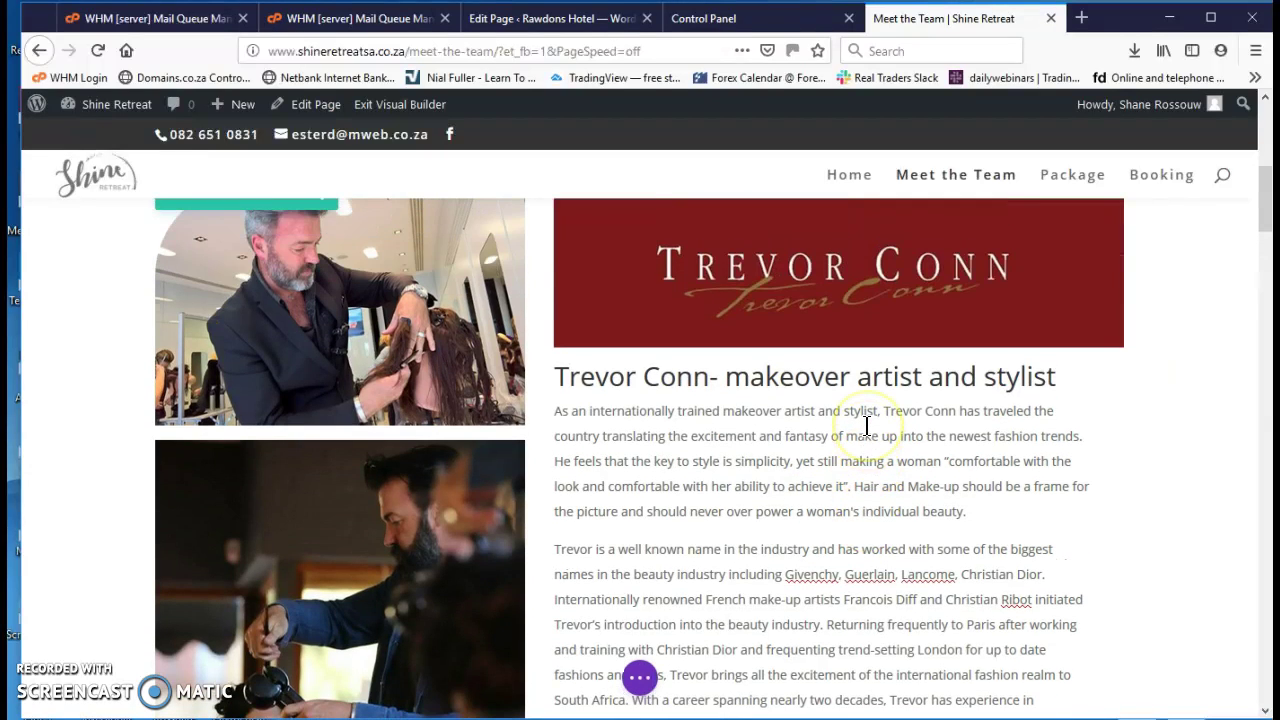
drag(866, 434, 879, 436)
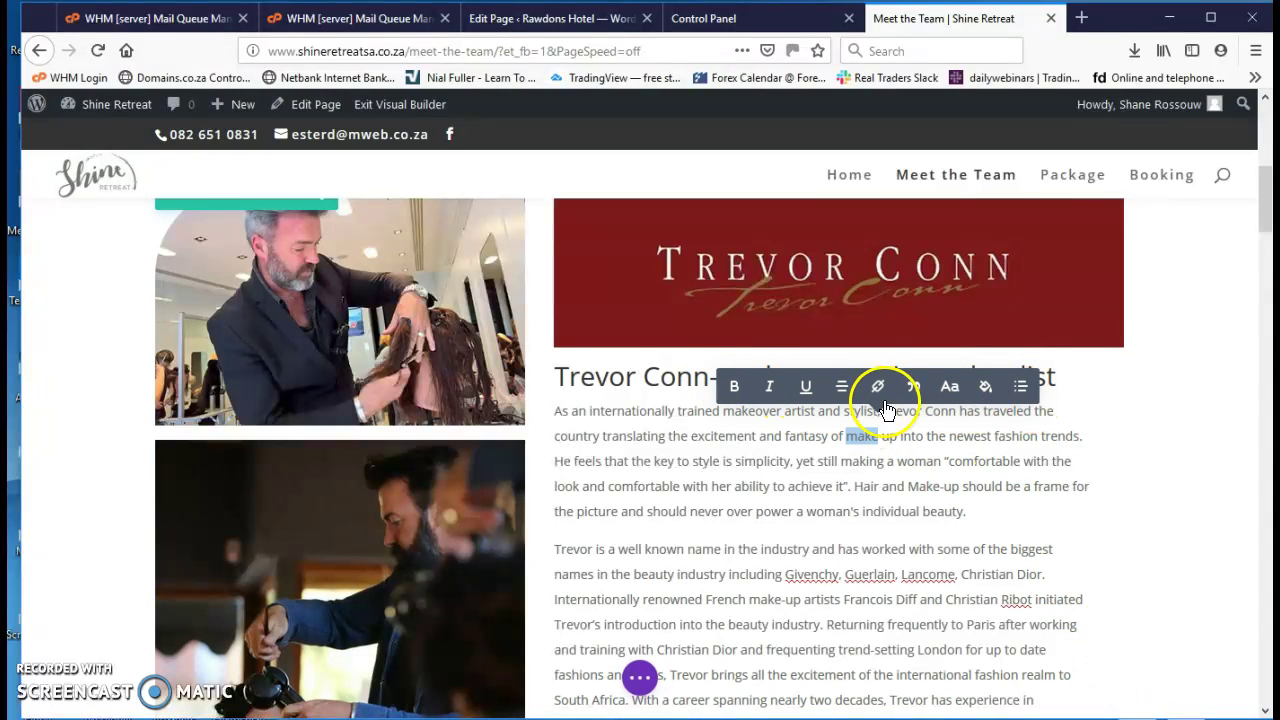
click(950, 388)
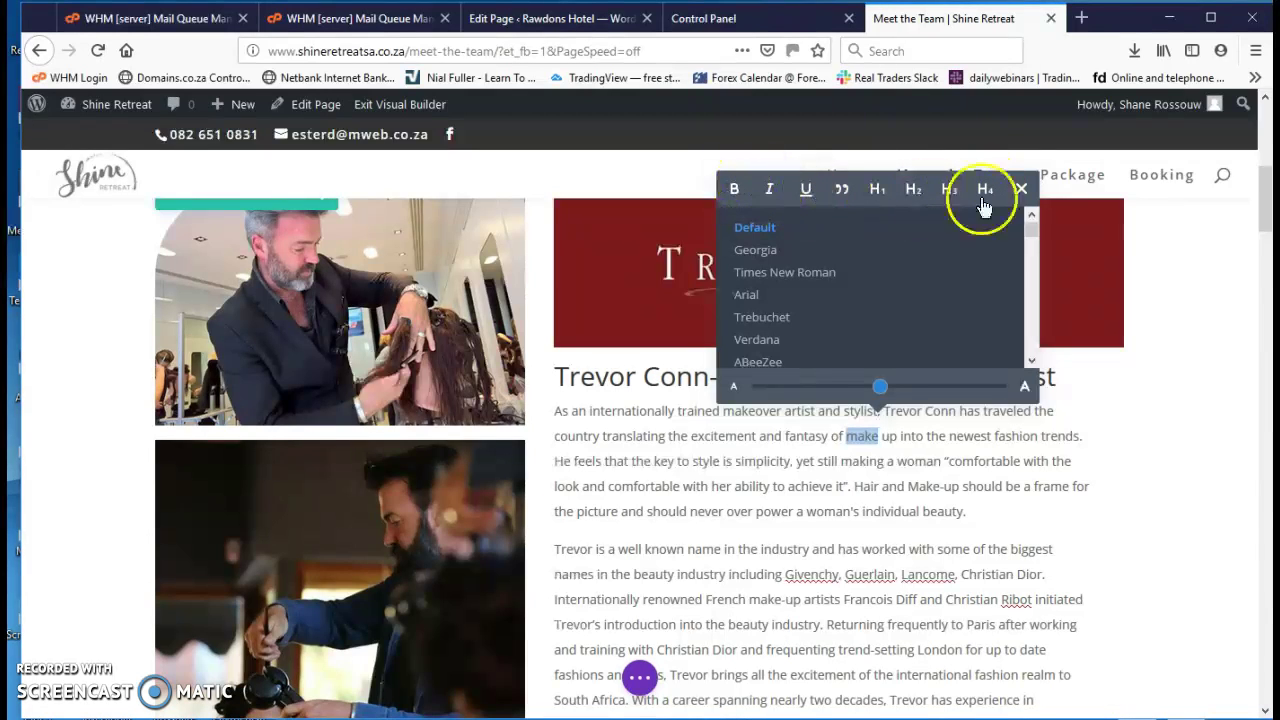
click(1021, 190)
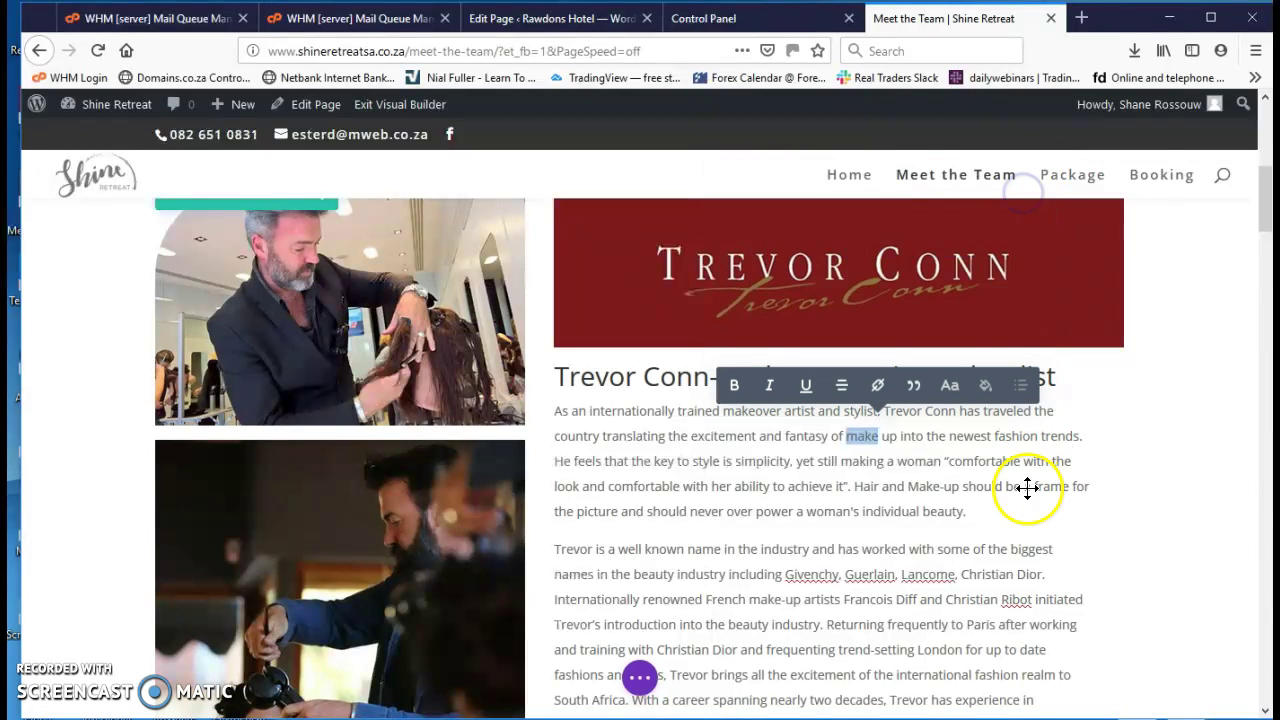
click(921, 446)
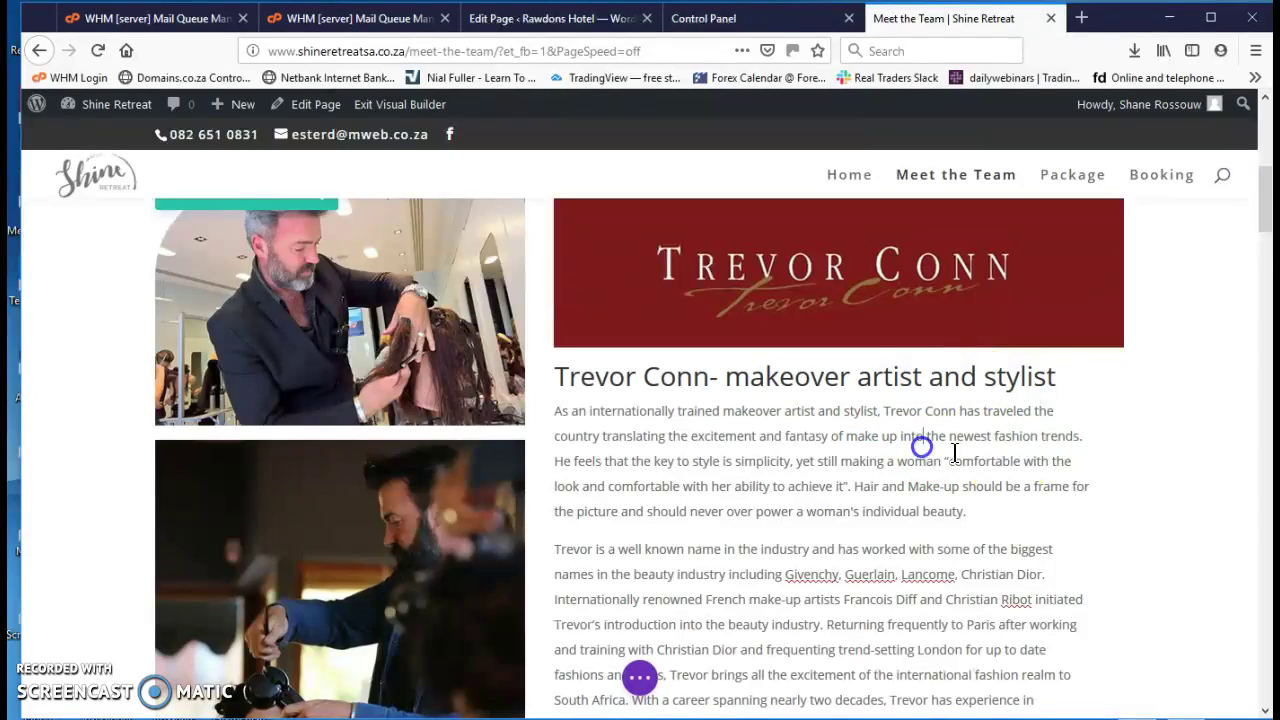
scroll(1015, 474, down, 10)
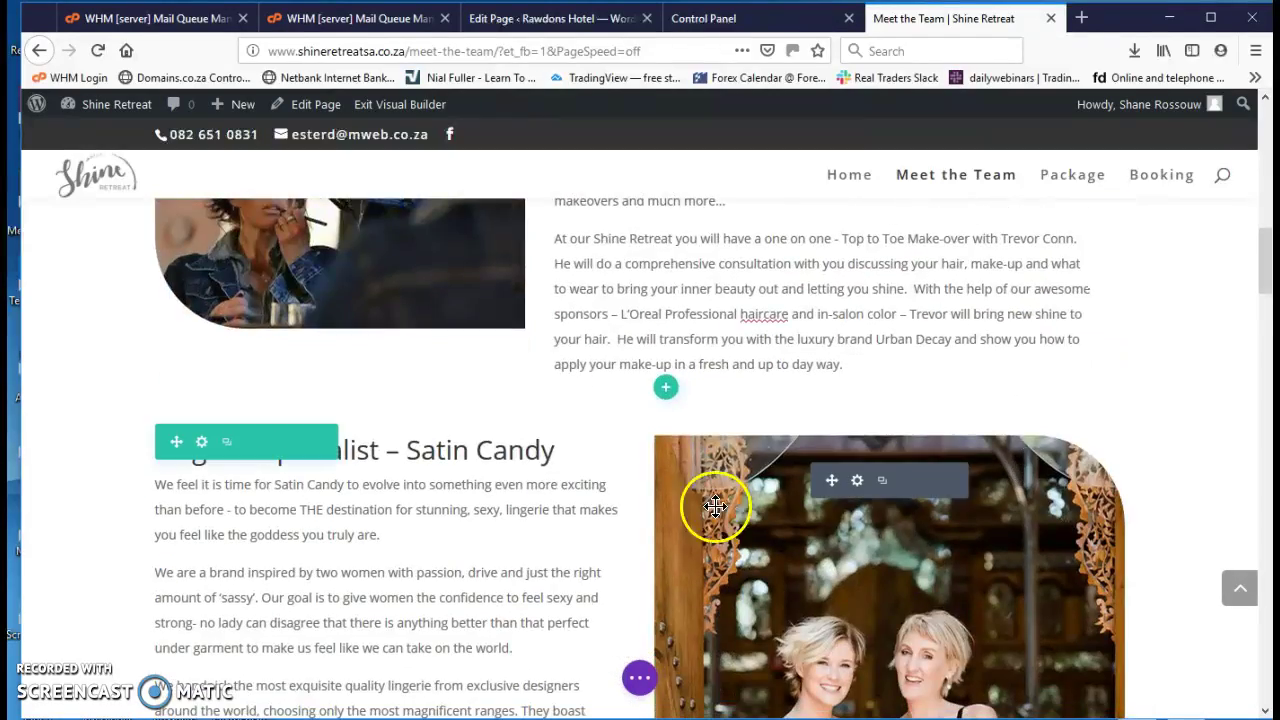
scroll(634, 451, down, 5)
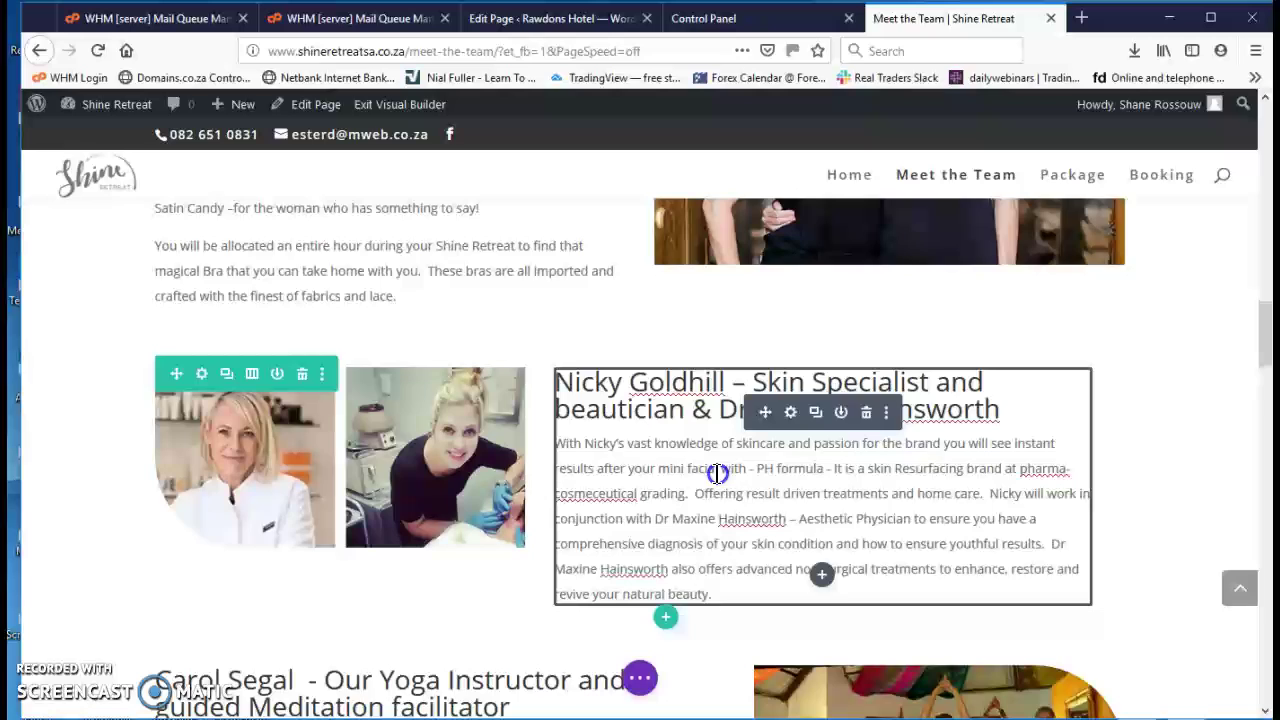
scroll(790, 580, down, 4)
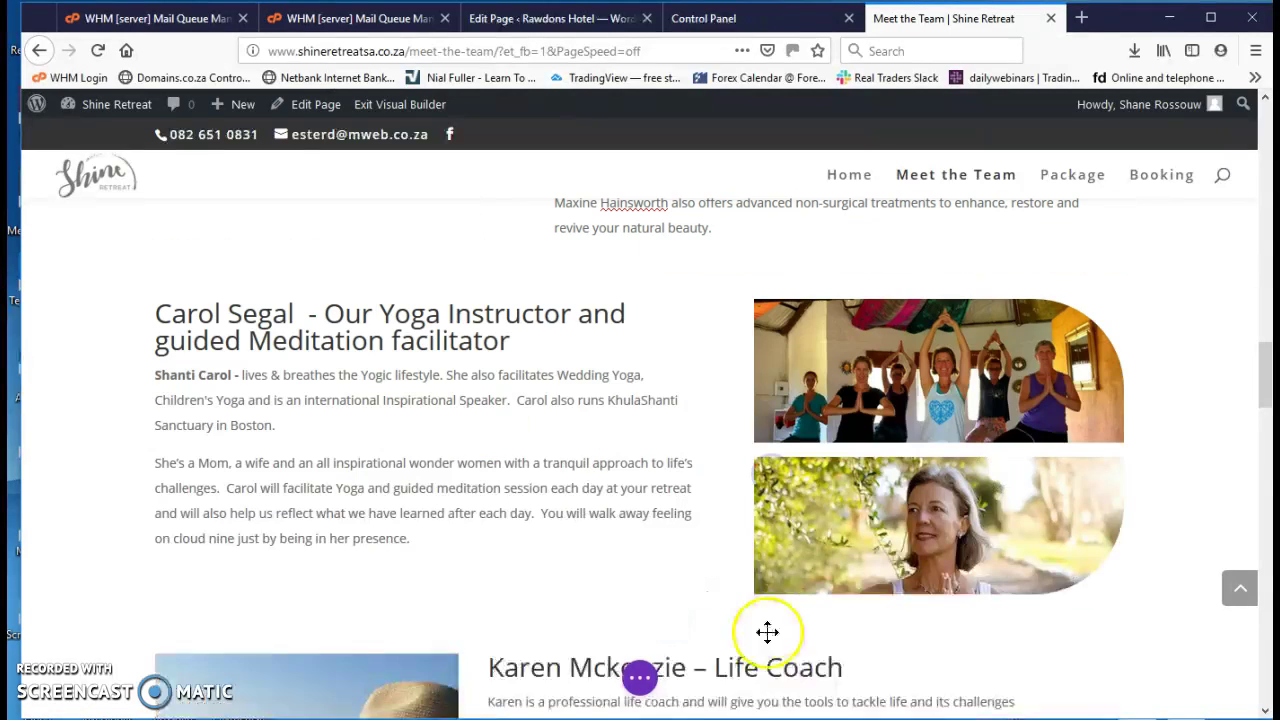
Step: Save the edits from Divi's expanded bottom settings bar and return to the page header
click(641, 680)
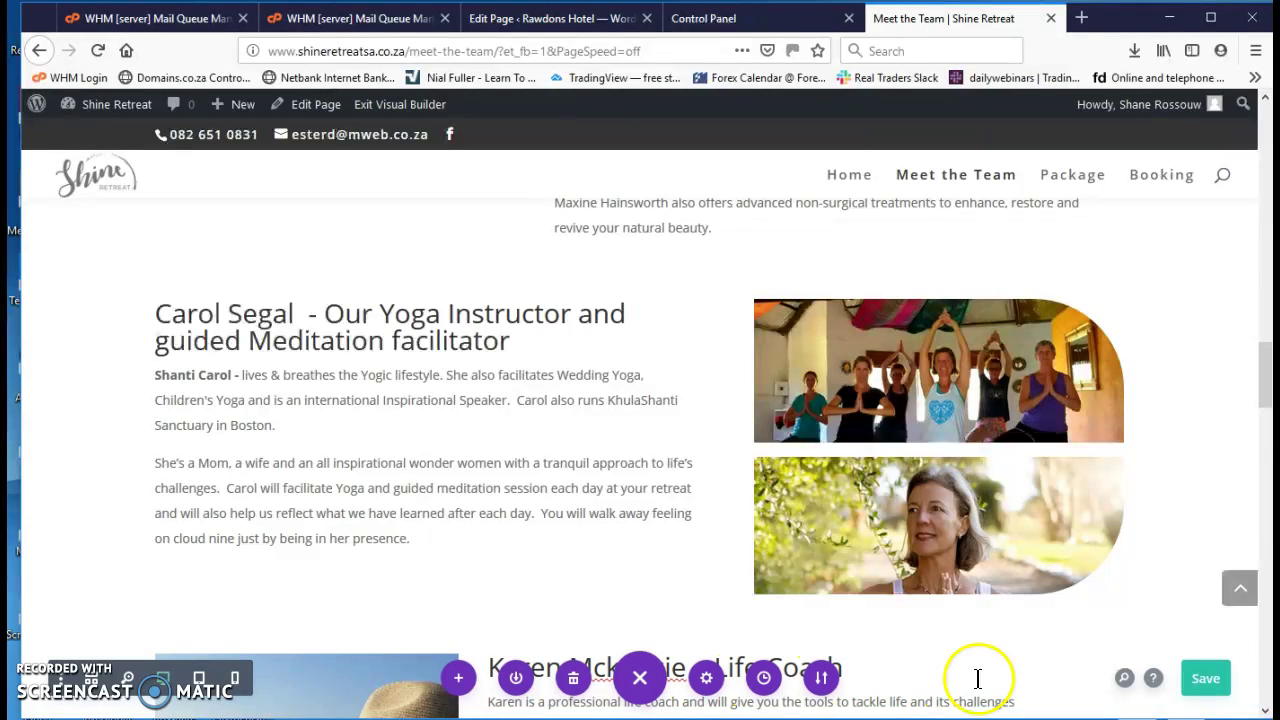
click(1205, 680)
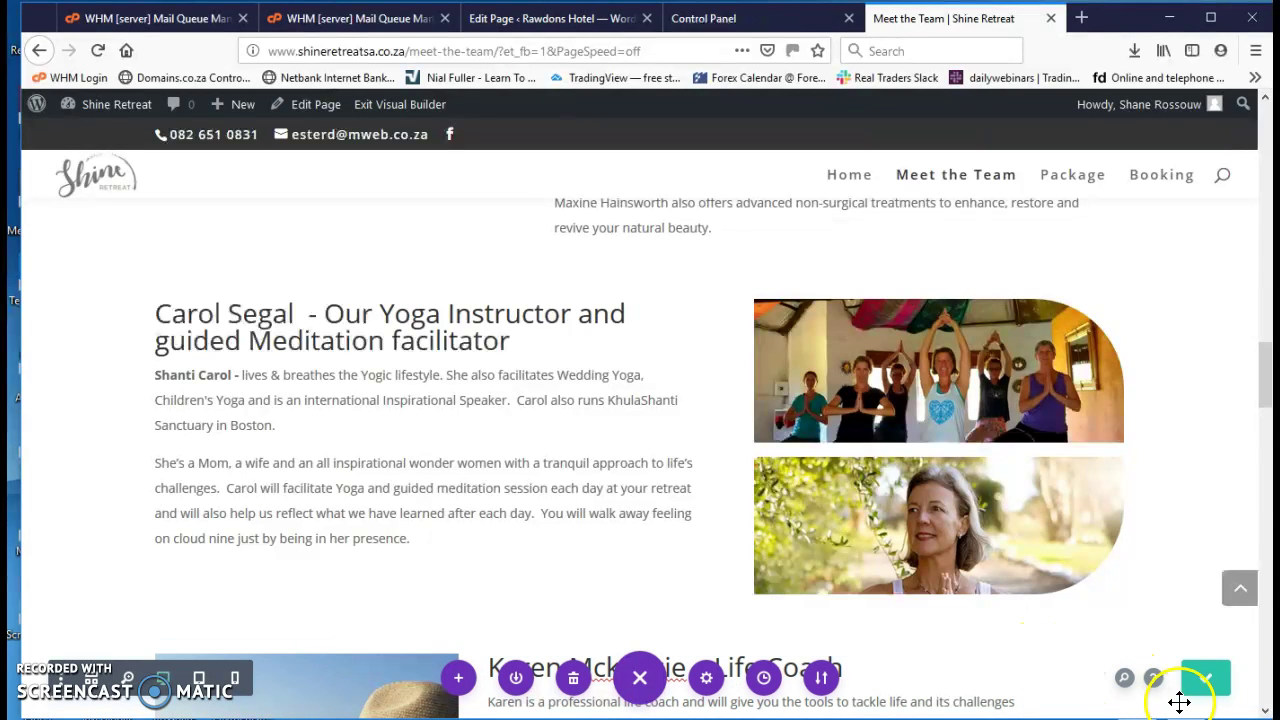
scroll(886, 586, up, 10)
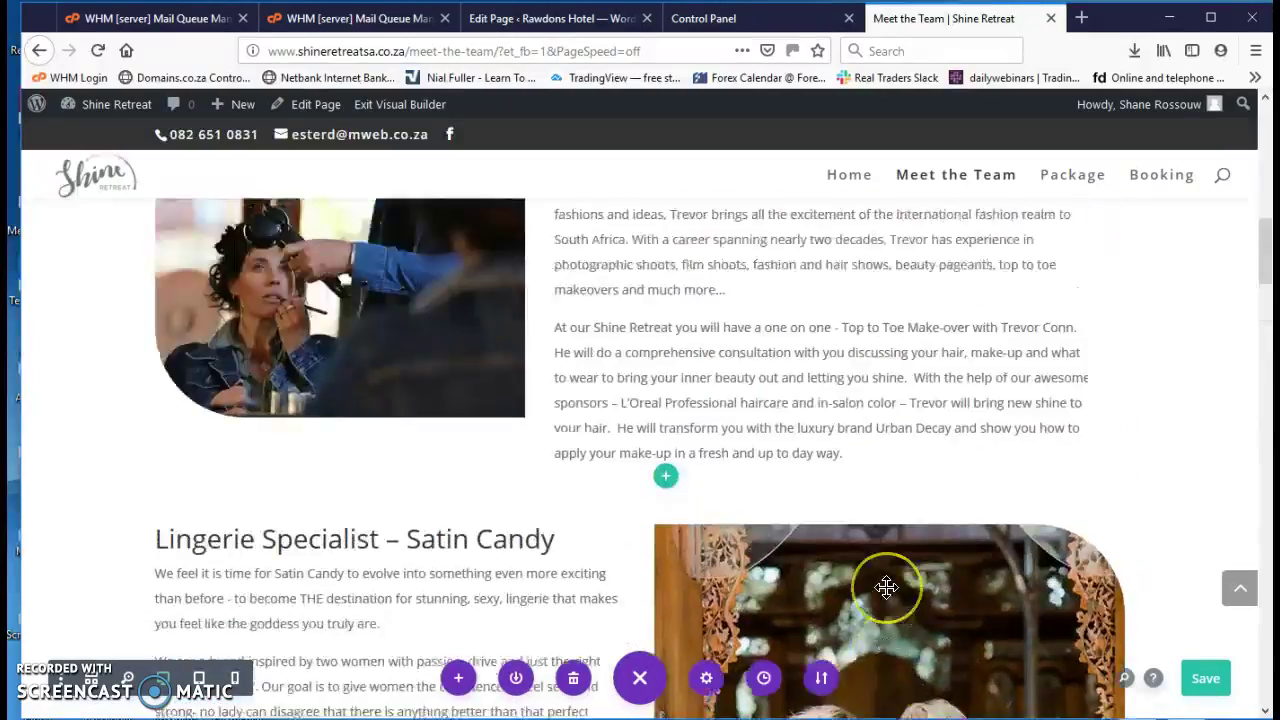
scroll(886, 586, up, 10)
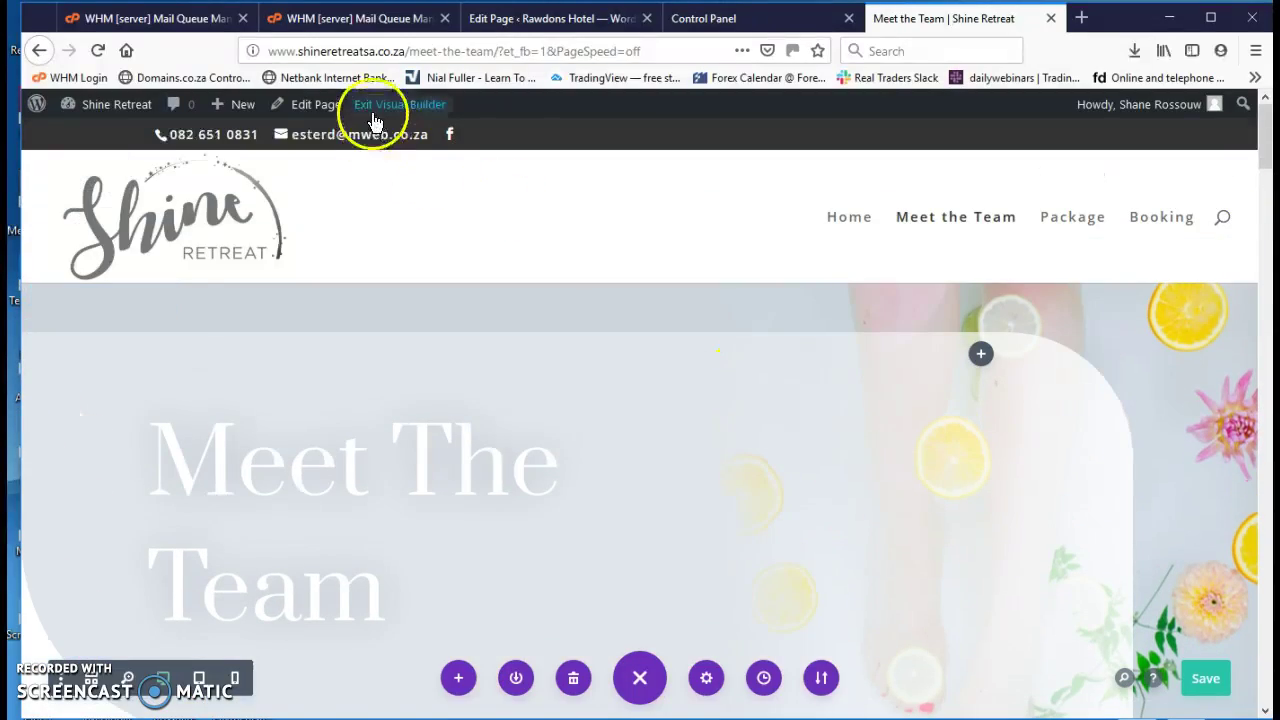
Step: Exit the Visual Builder and go through the Shine Retreat Dashboard to the Pages list
click(373, 118)
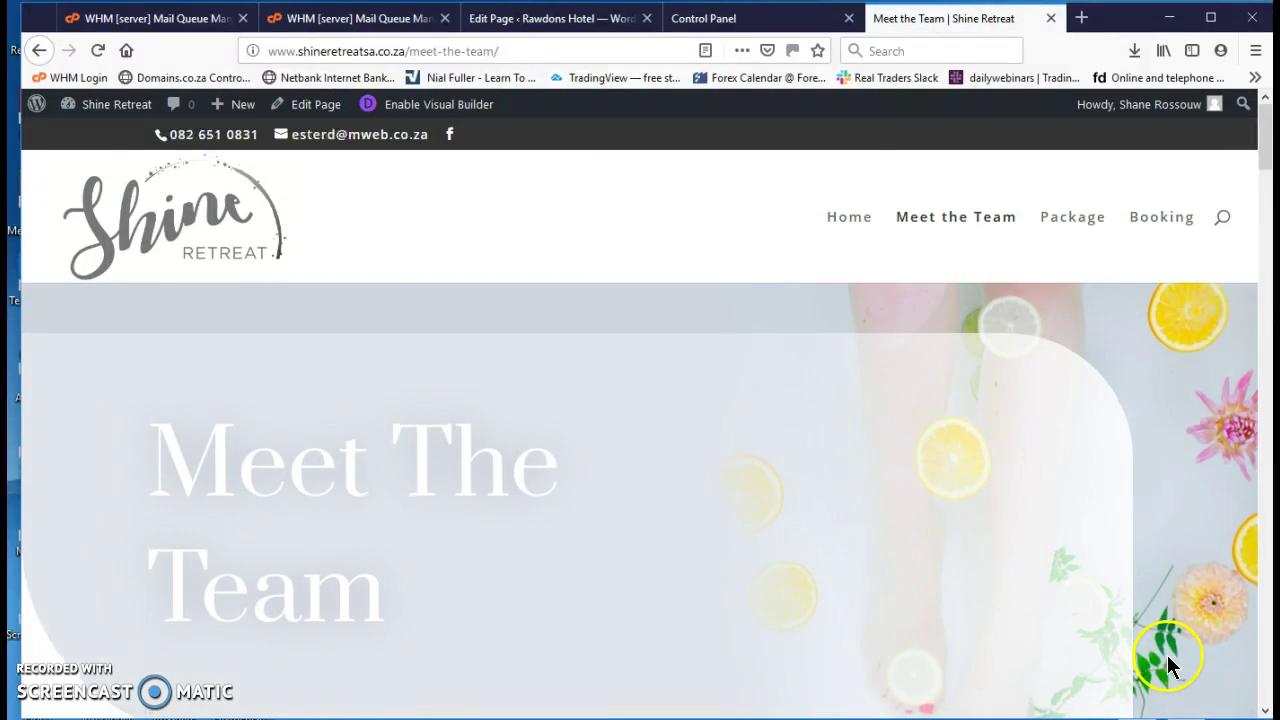
scroll(935, 490, down, 8)
scroll(955, 521, up, 8)
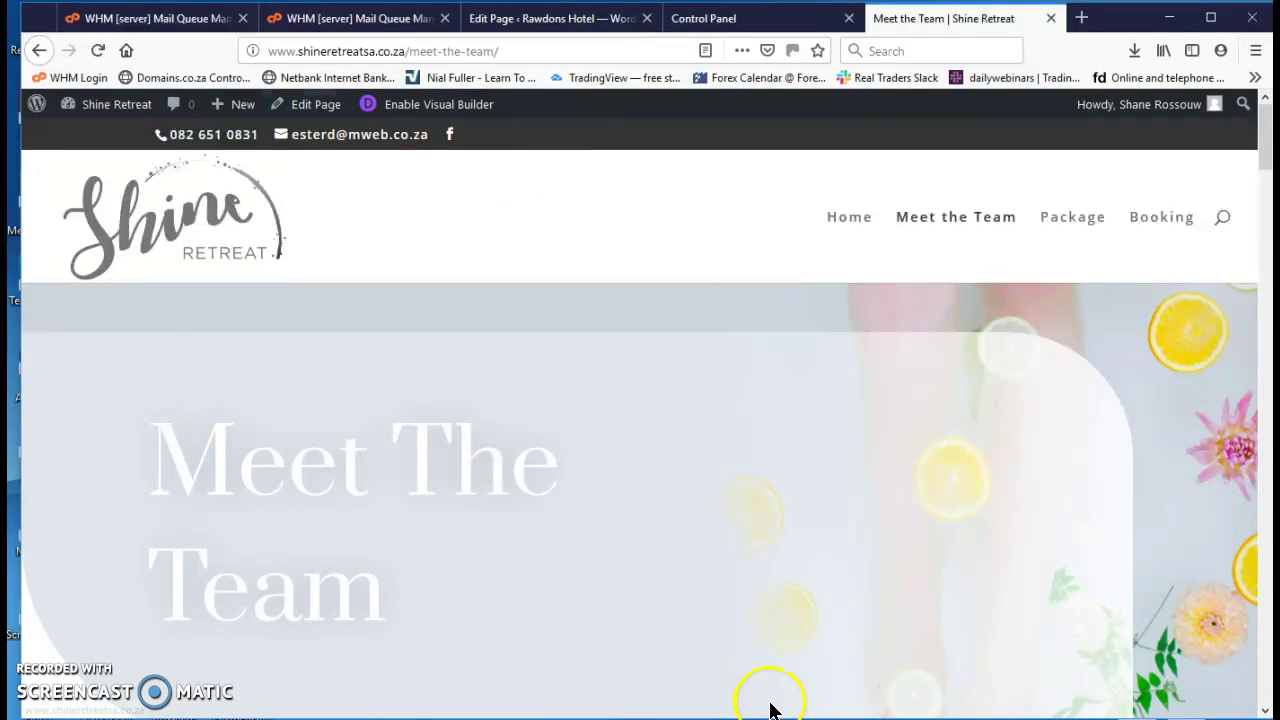
mouse_move(125, 113)
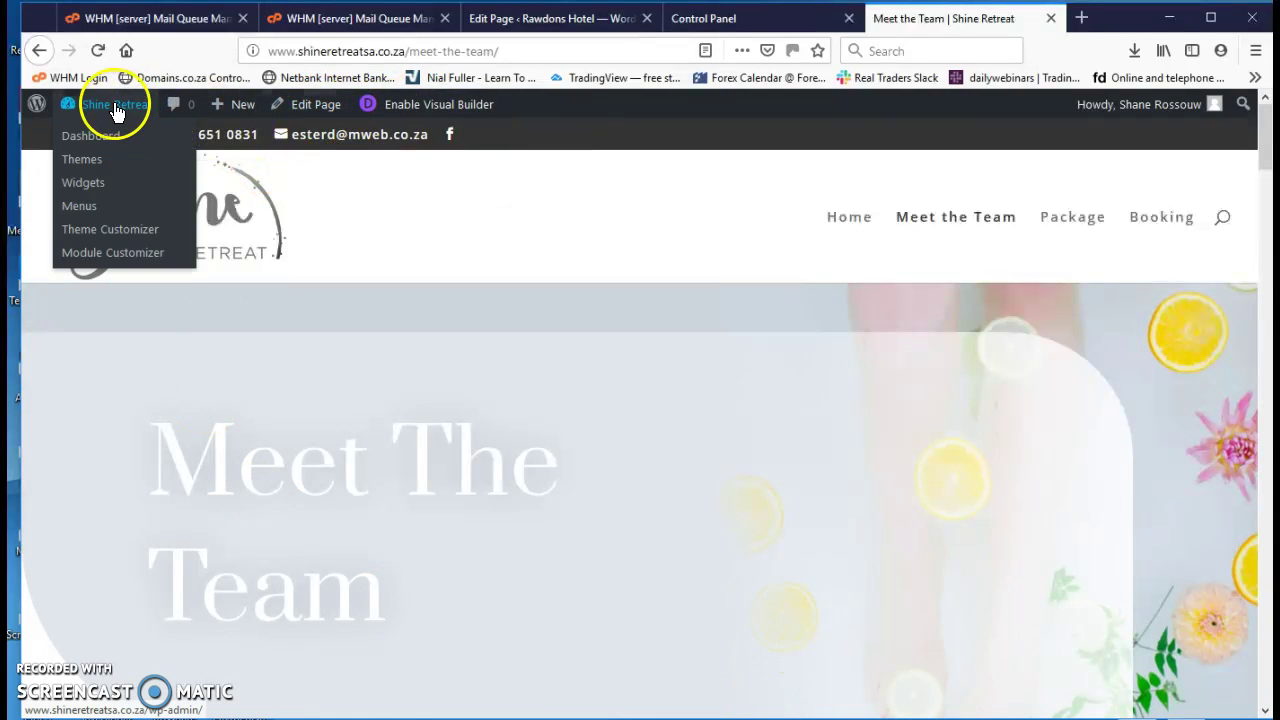
click(95, 108)
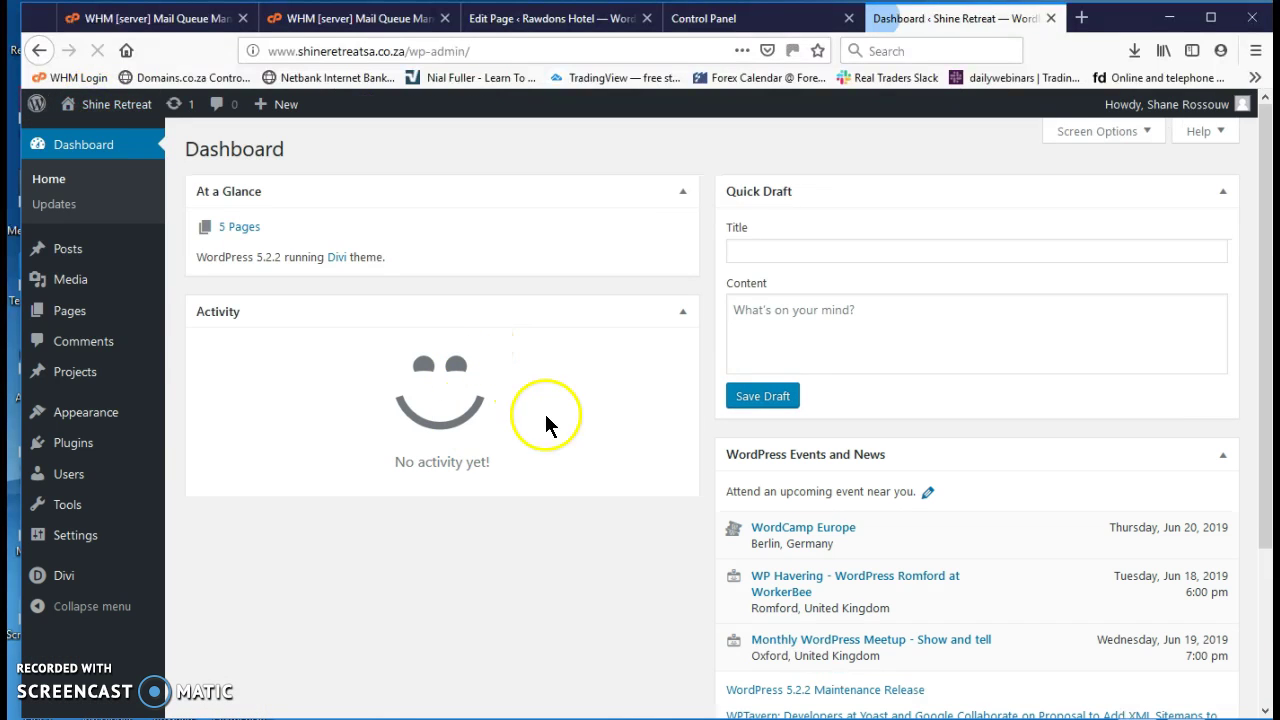
click(72, 314)
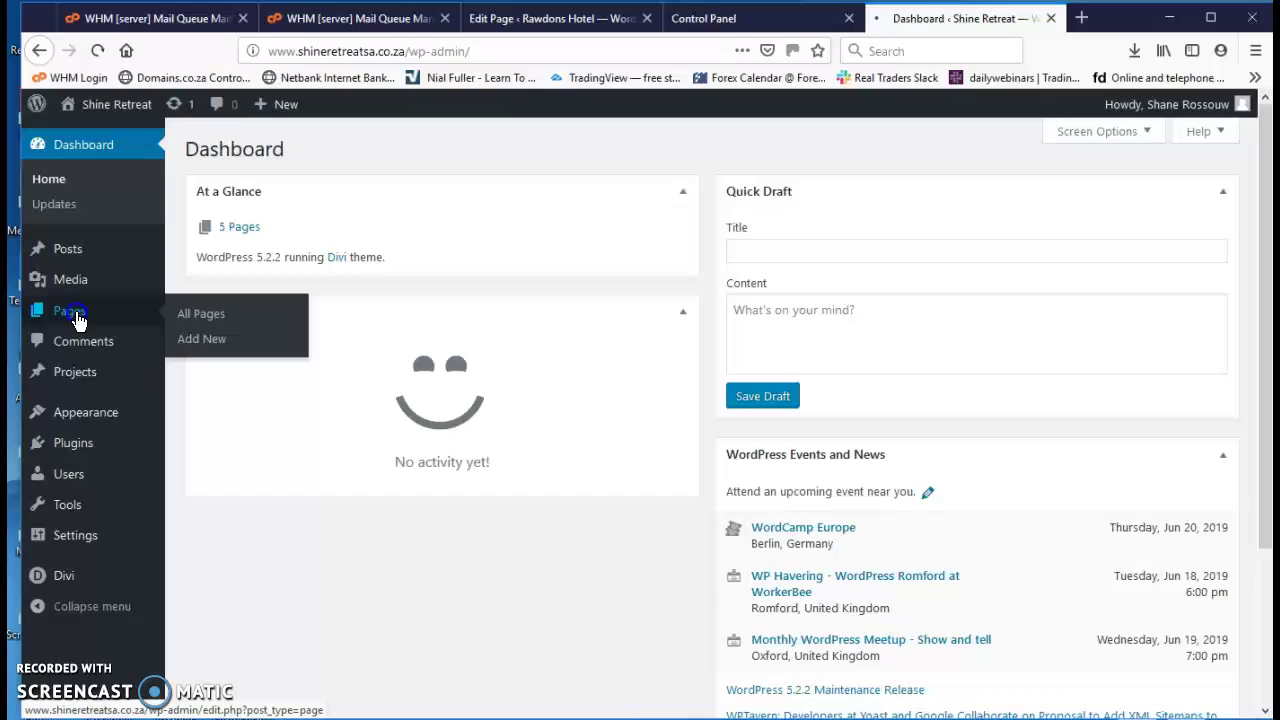